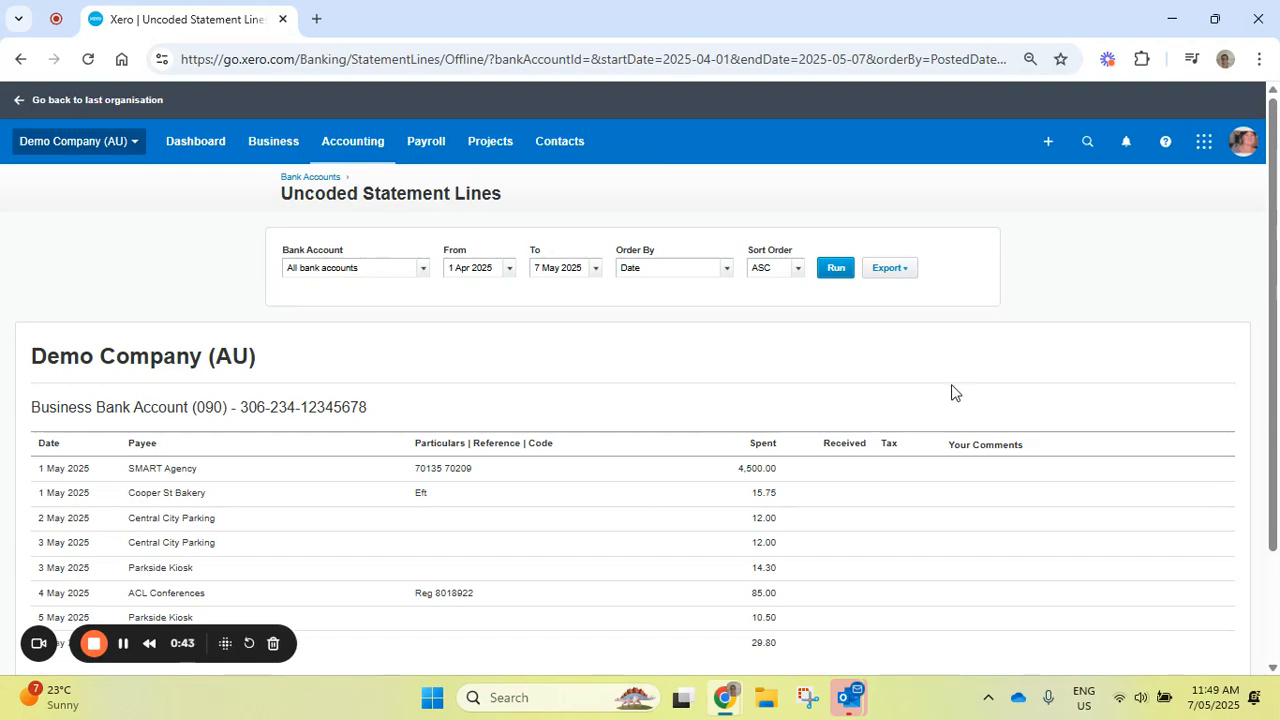
- Go to the dashboard and open the items to reconcile for the Business Bank Account
{"action": "left_click", "coordinate": [194, 145]}
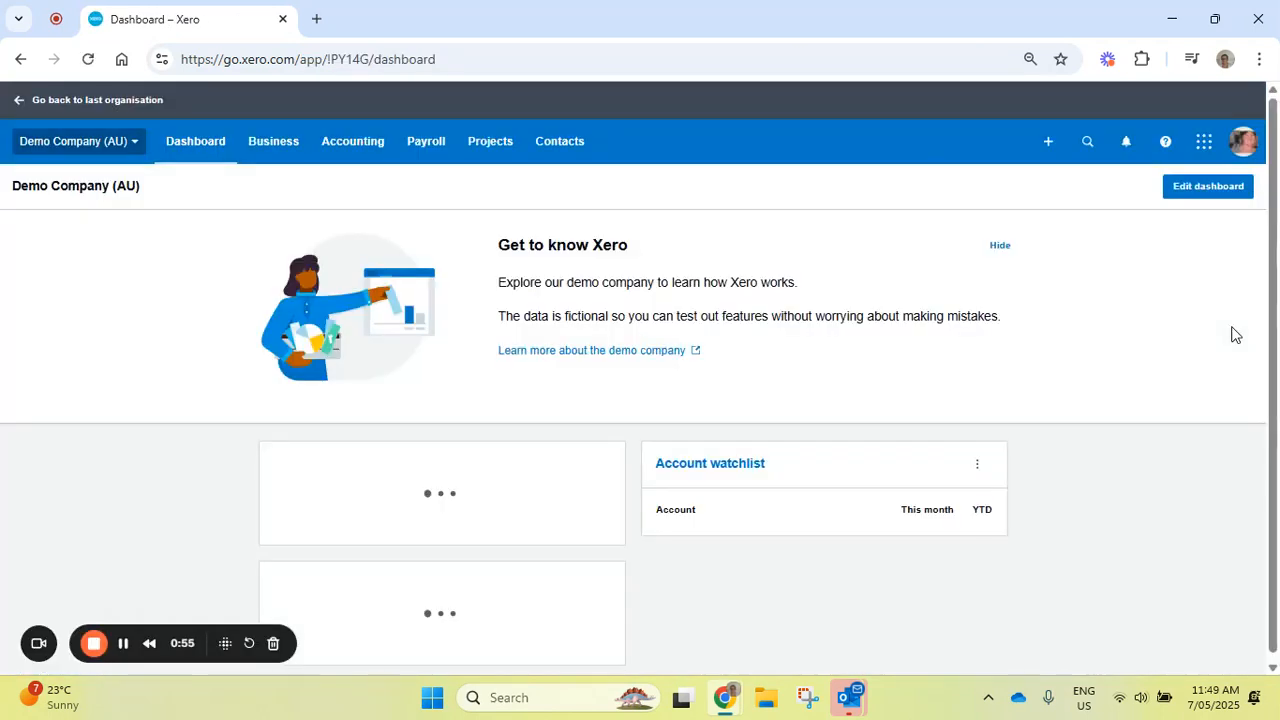
{"action": "scroll", "coordinate": [1276, 210], "scroll_direction": "down", "scroll_amount": 3}
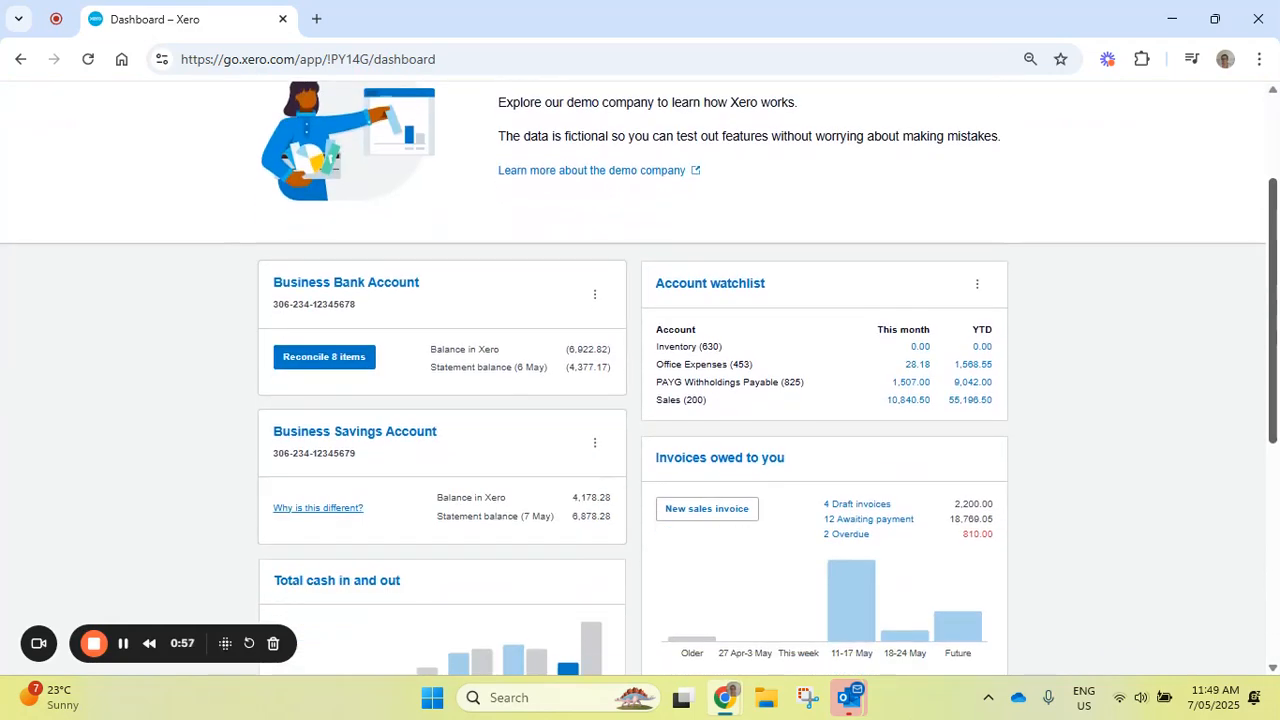
{"action": "mouse_move", "coordinate": [1276, 332]}
{"action": "left_mouse_down"}
{"action": "mouse_move", "coordinate": [1276, 195]}
{"action": "mouse_move", "coordinate": [1276, 346]}
{"action": "left_mouse_up"}
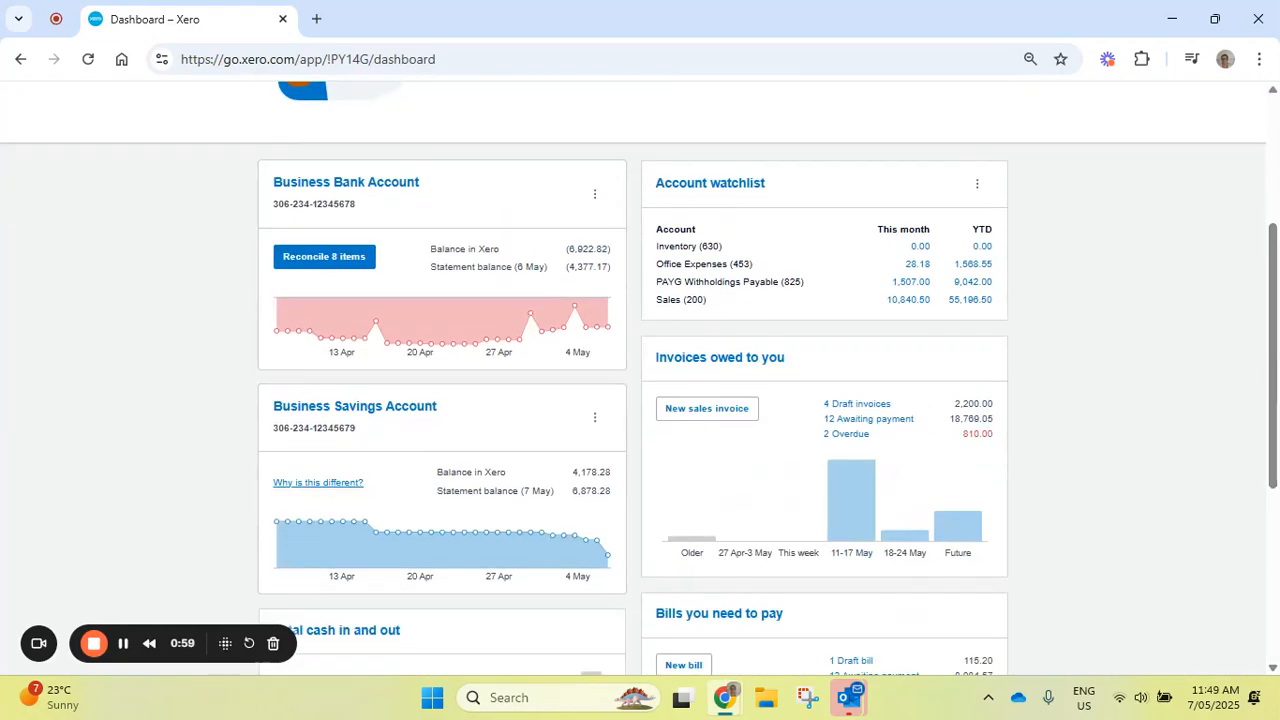
{"action": "left_click", "coordinate": [338, 259]}
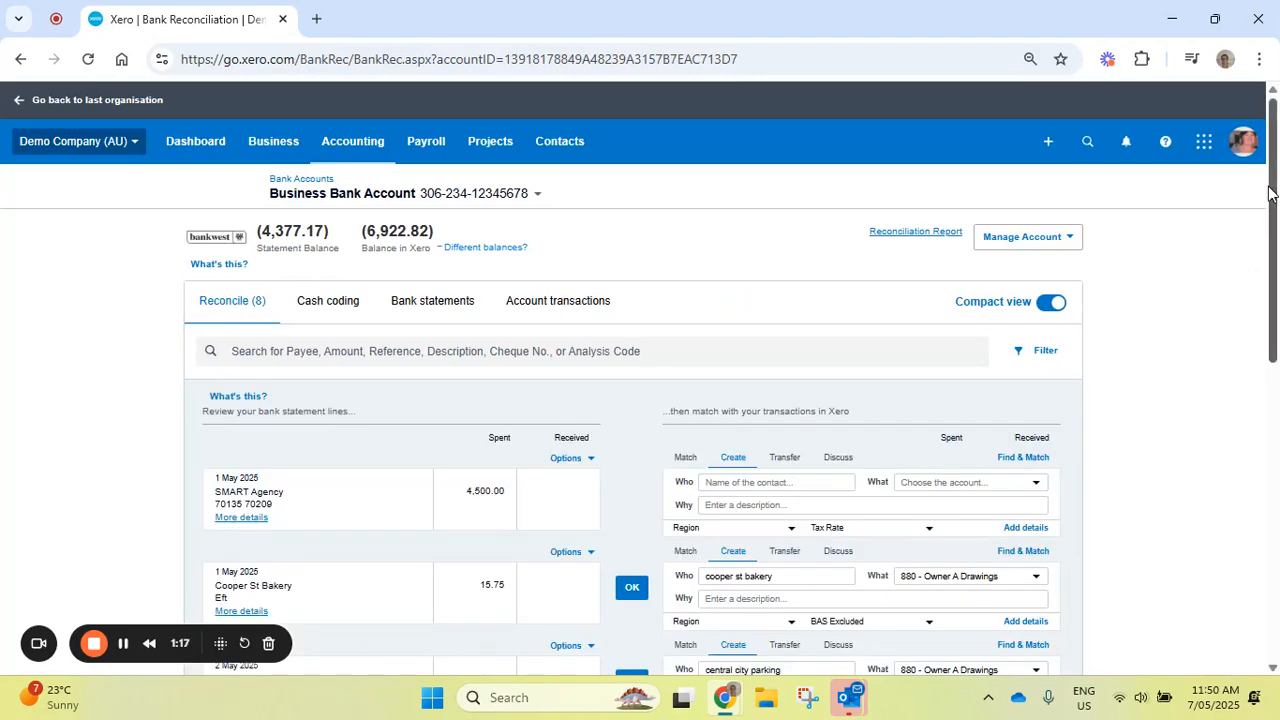
- Save the discussion note "waiting on supplier to send copy of invoice - will send to hubdoc asap" on the SMART Agency statement line
{"action": "scroll", "coordinate": [1272, 188], "scroll_direction": "down", "scroll_amount": 3}
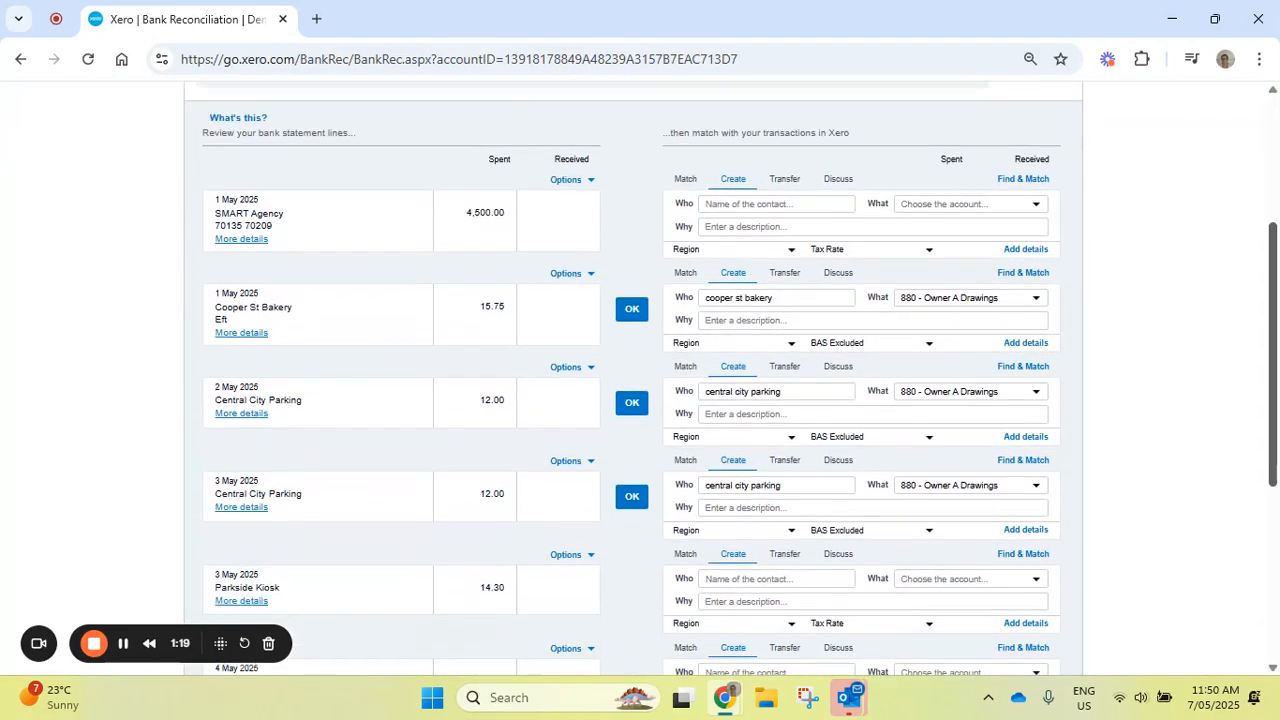
{"action": "mouse_move", "coordinate": [1274, 277]}
{"action": "left_mouse_down"}
{"action": "mouse_move", "coordinate": [1276, 358]}
{"action": "mouse_move", "coordinate": [1276, 282]}
{"action": "left_mouse_up"}
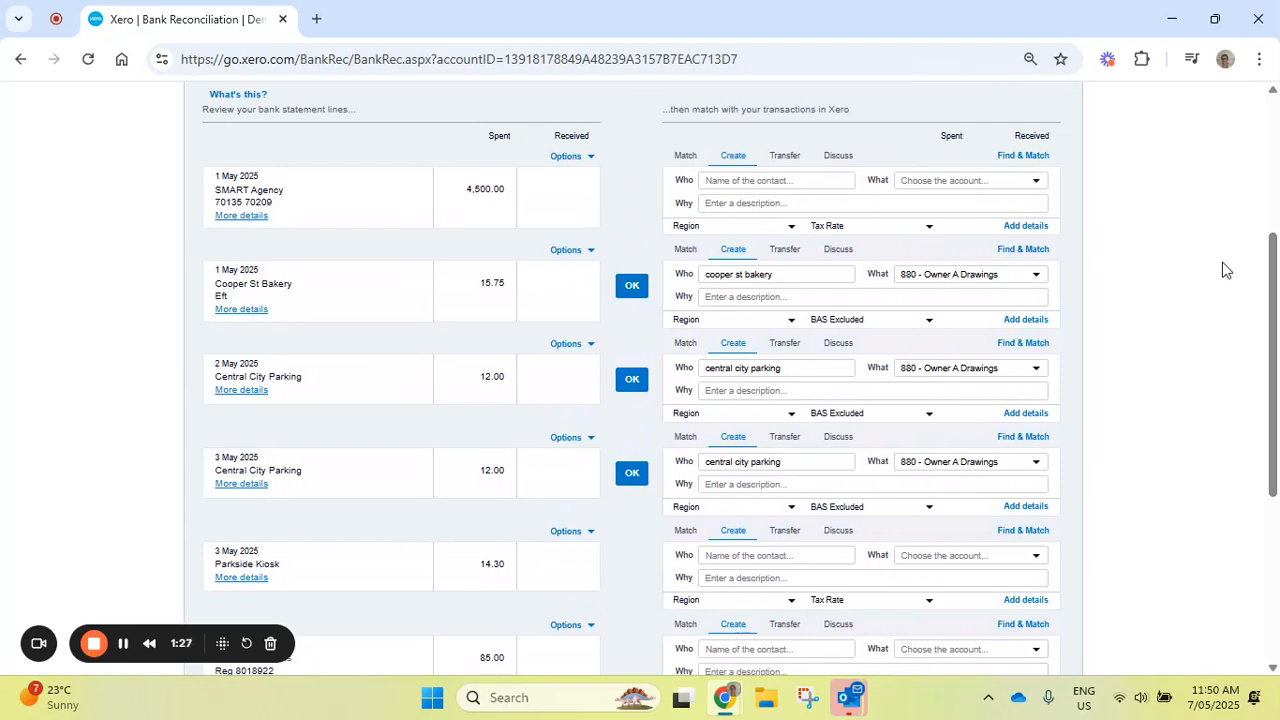
{"action": "left_click", "coordinate": [838, 158]}
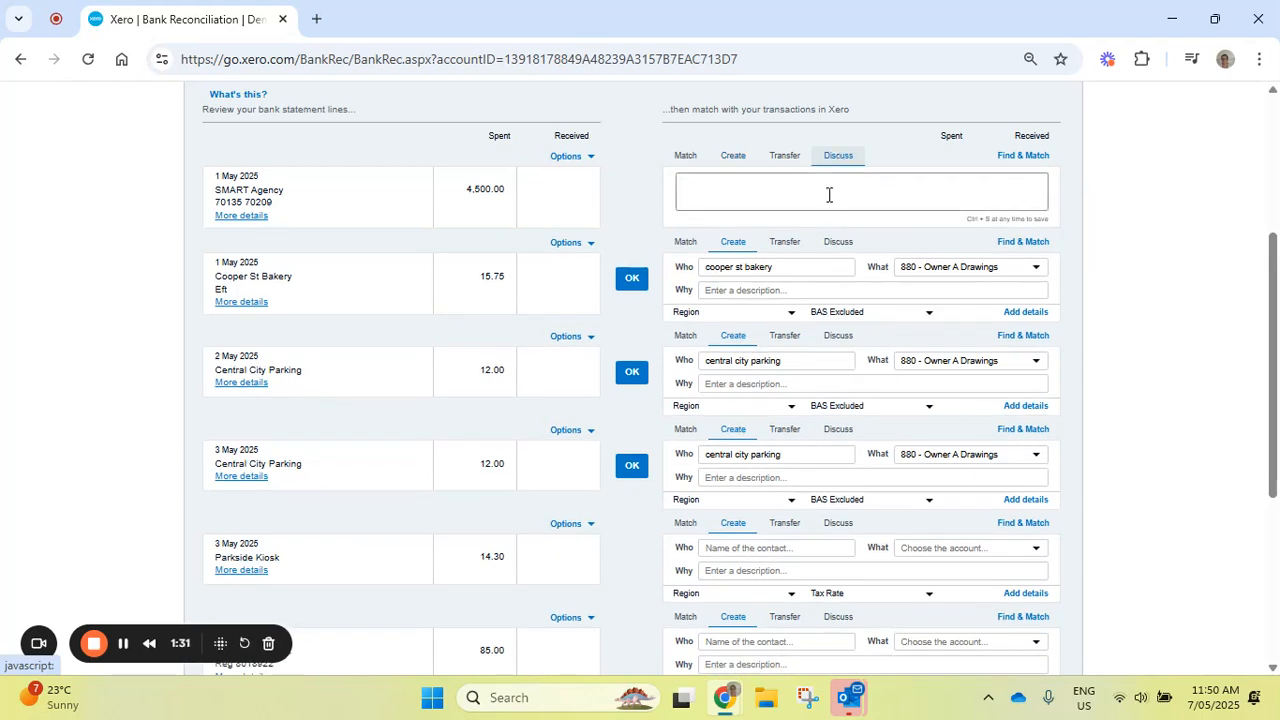
{"action": "left_click", "coordinate": [777, 191]}
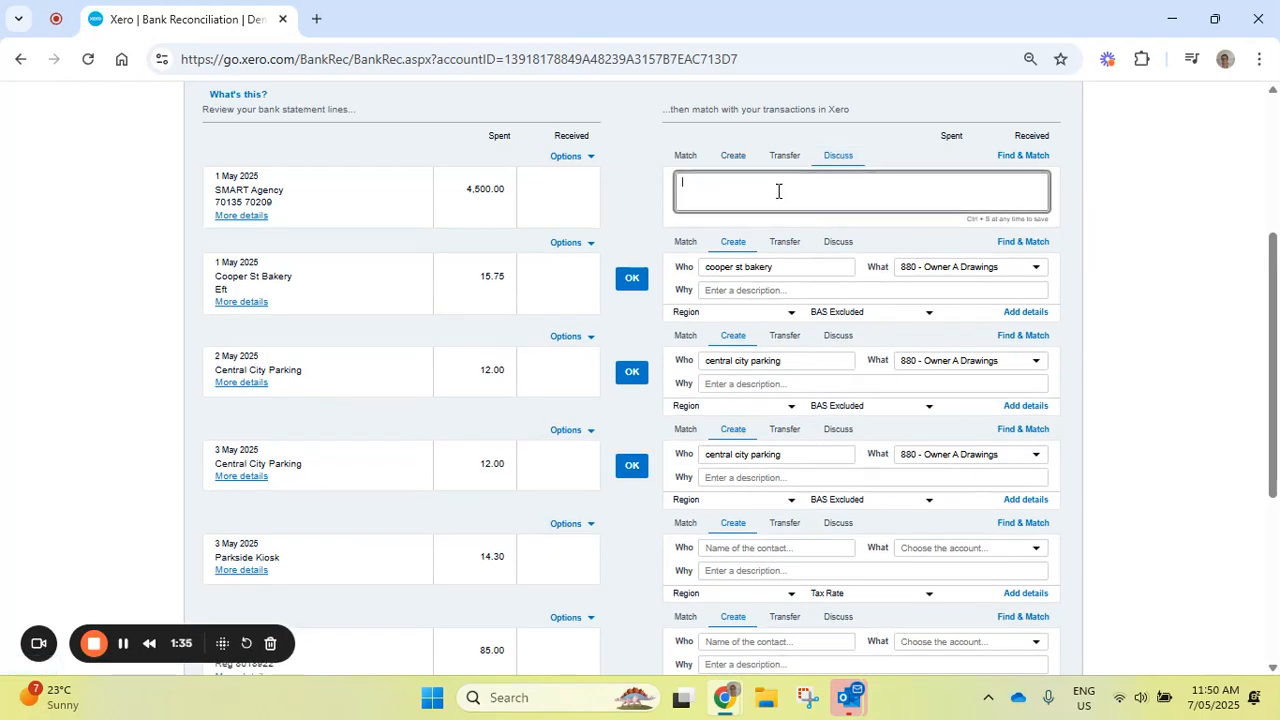
{"action": "type", "text": "waiting on sup"}
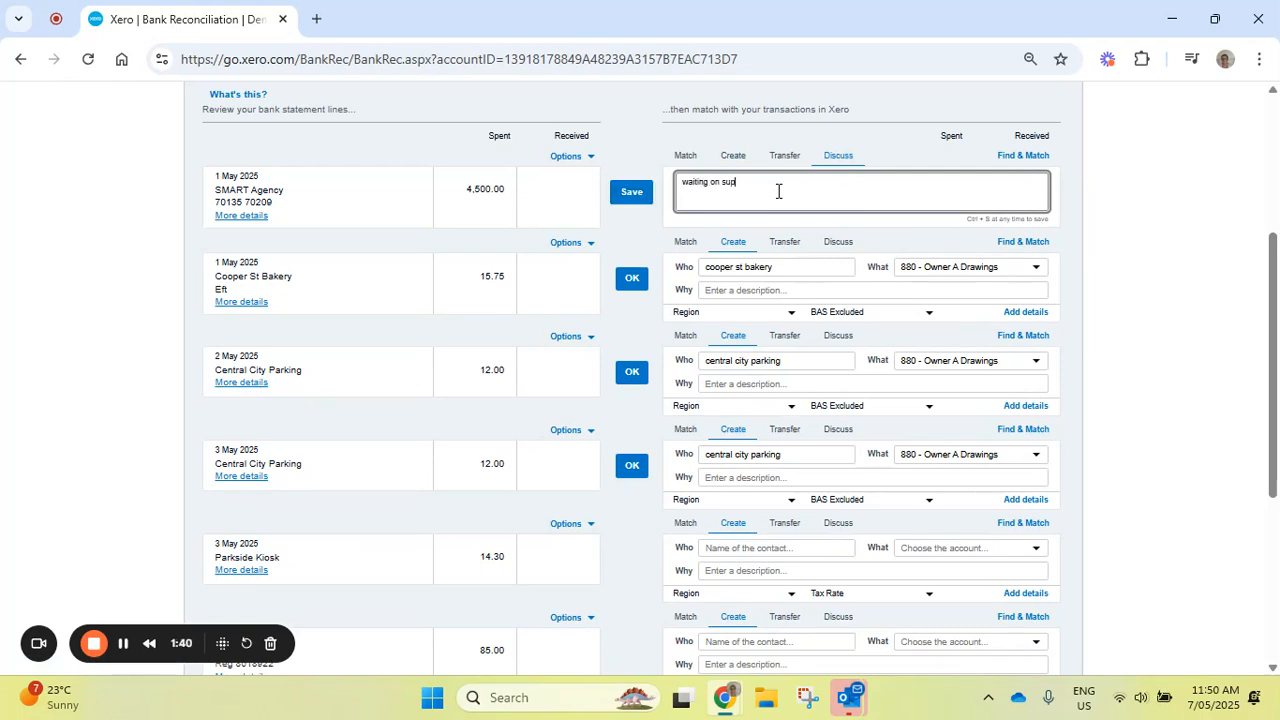
{"action": "type", "text": "plier to send copy of invoice - will send to hubdoc asap"}
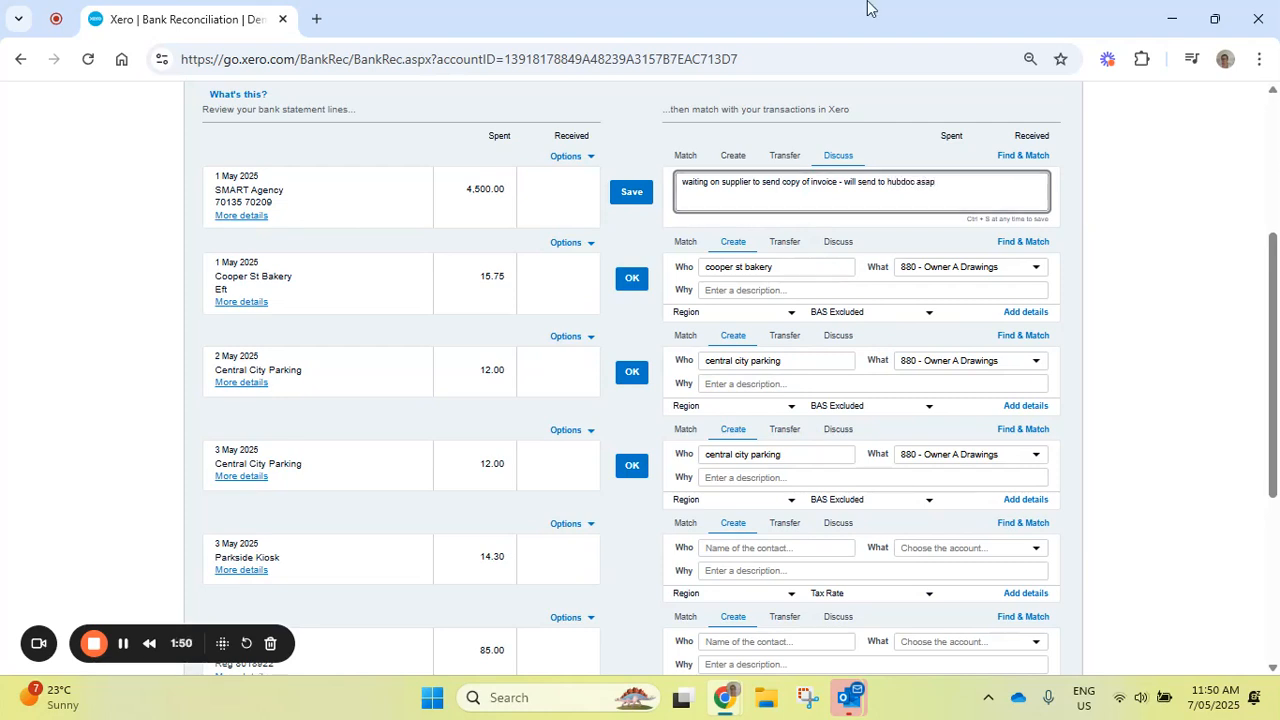
{"action": "left_click", "coordinate": [628, 200]}
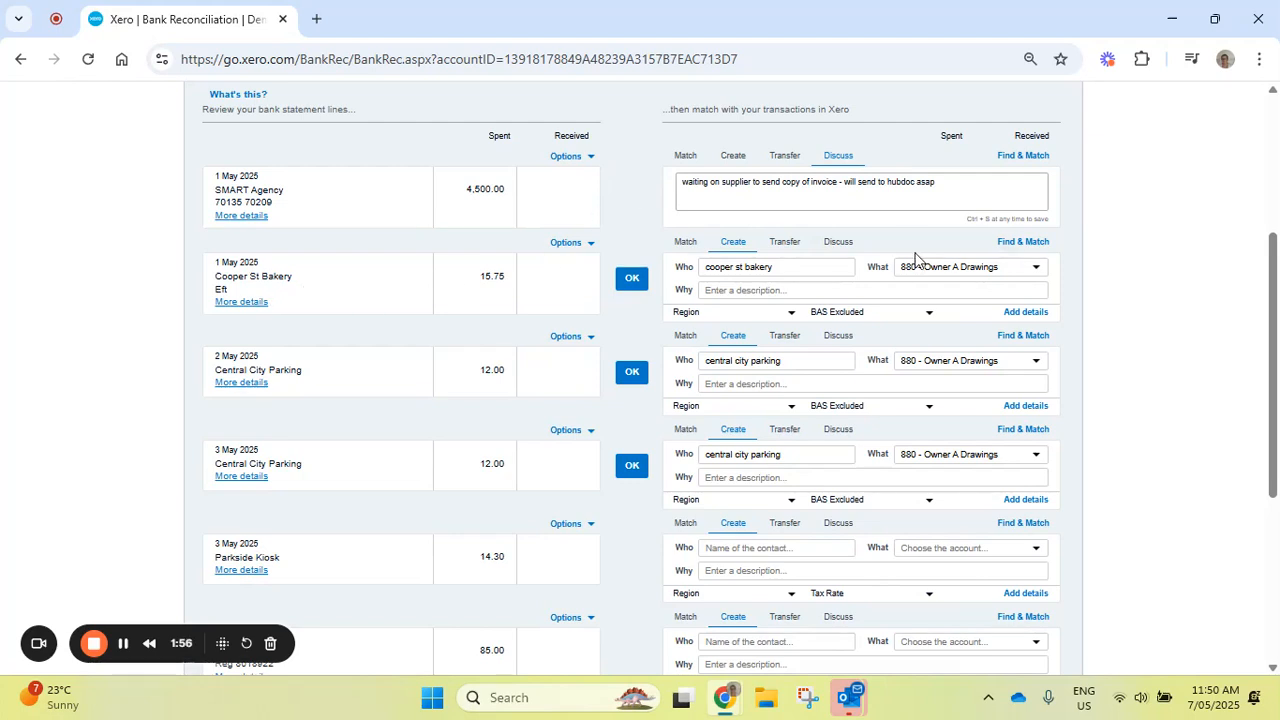
- Save the discussion note "cake for staff meeting - lost receipt" on the Cooper St Bakery statement line
{"action": "left_click", "coordinate": [840, 246]}
{"action": "left_click", "coordinate": [750, 278]}
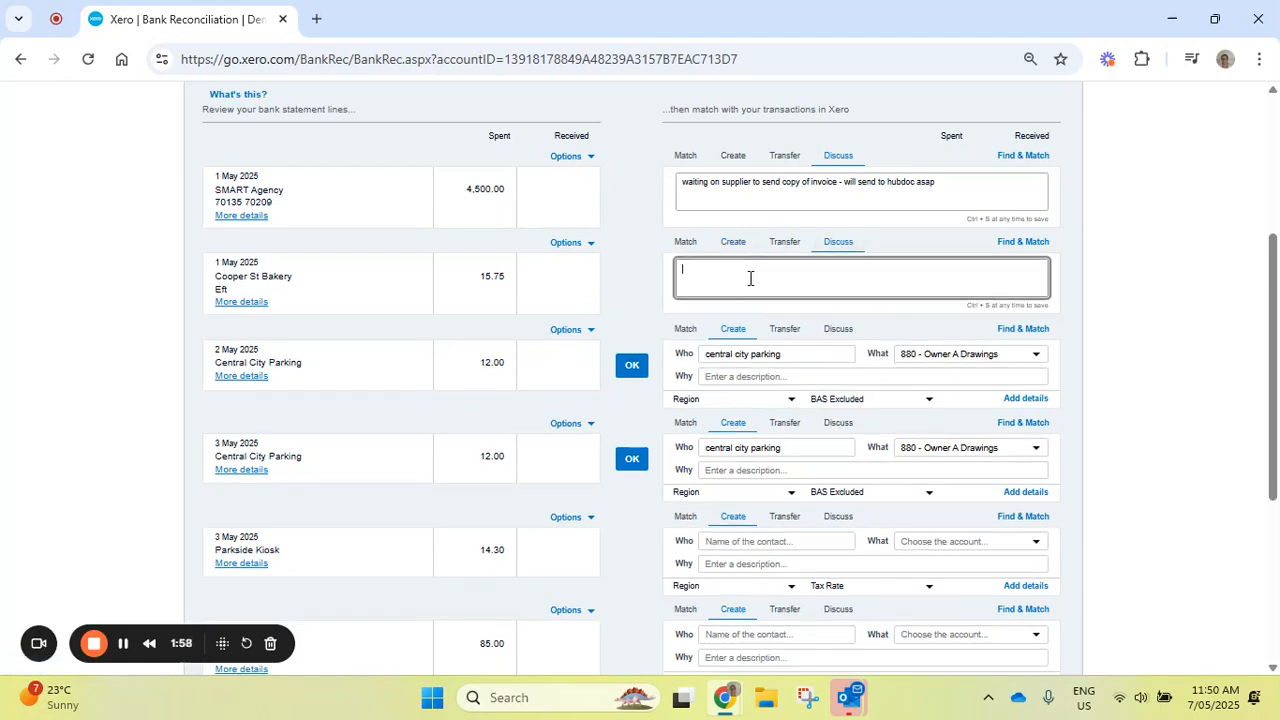
{"action": "type", "text": "cake "}
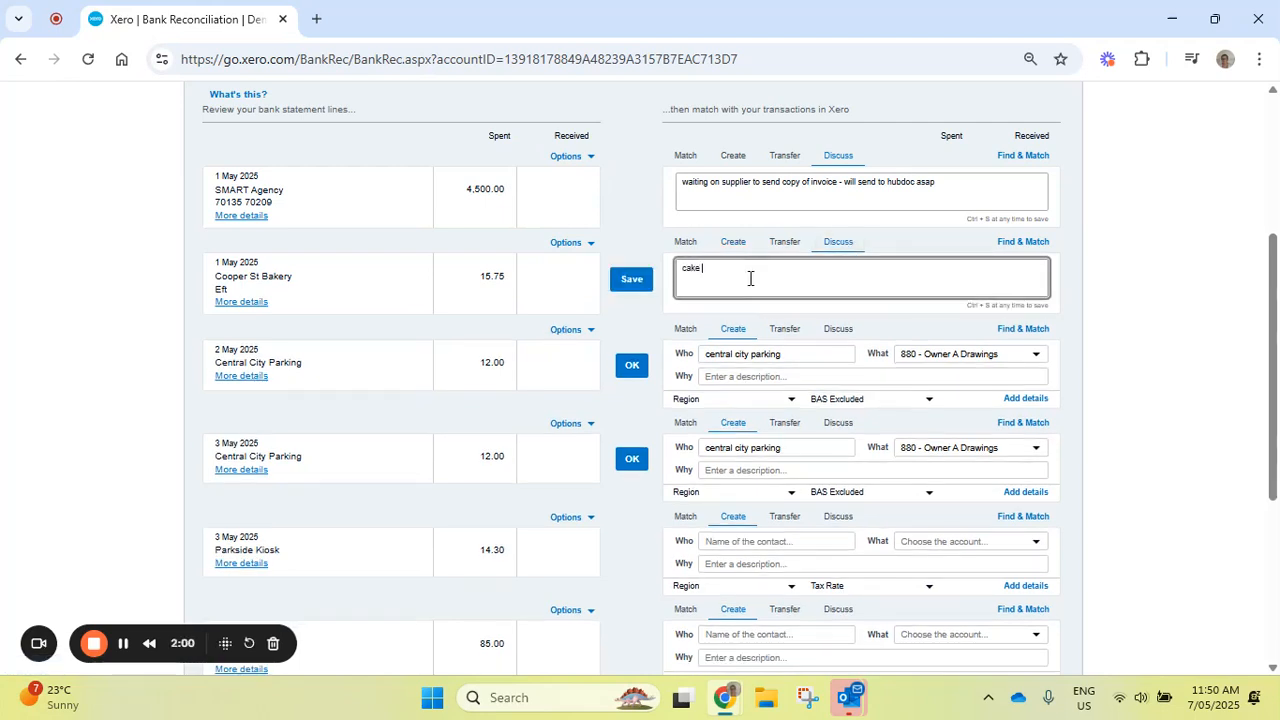
{"action": "type", "text": "for staff meeting - lost receipt"}
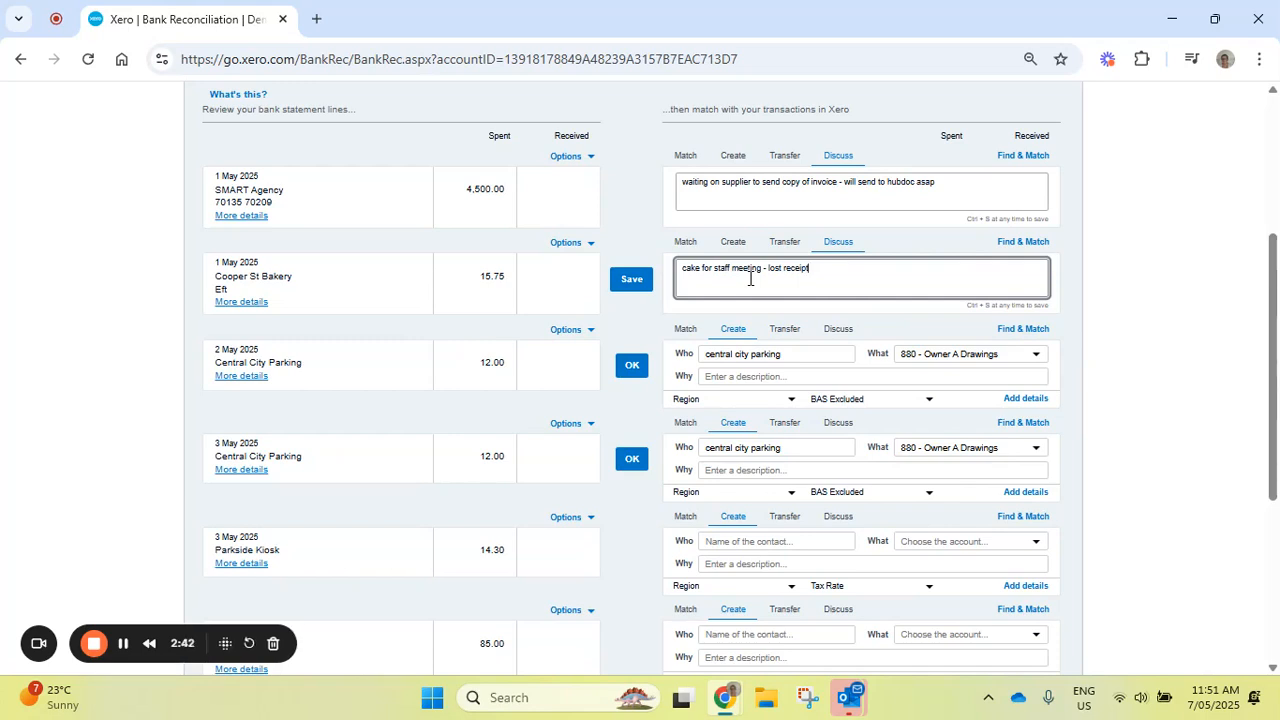
{"action": "left_click", "coordinate": [632, 282]}
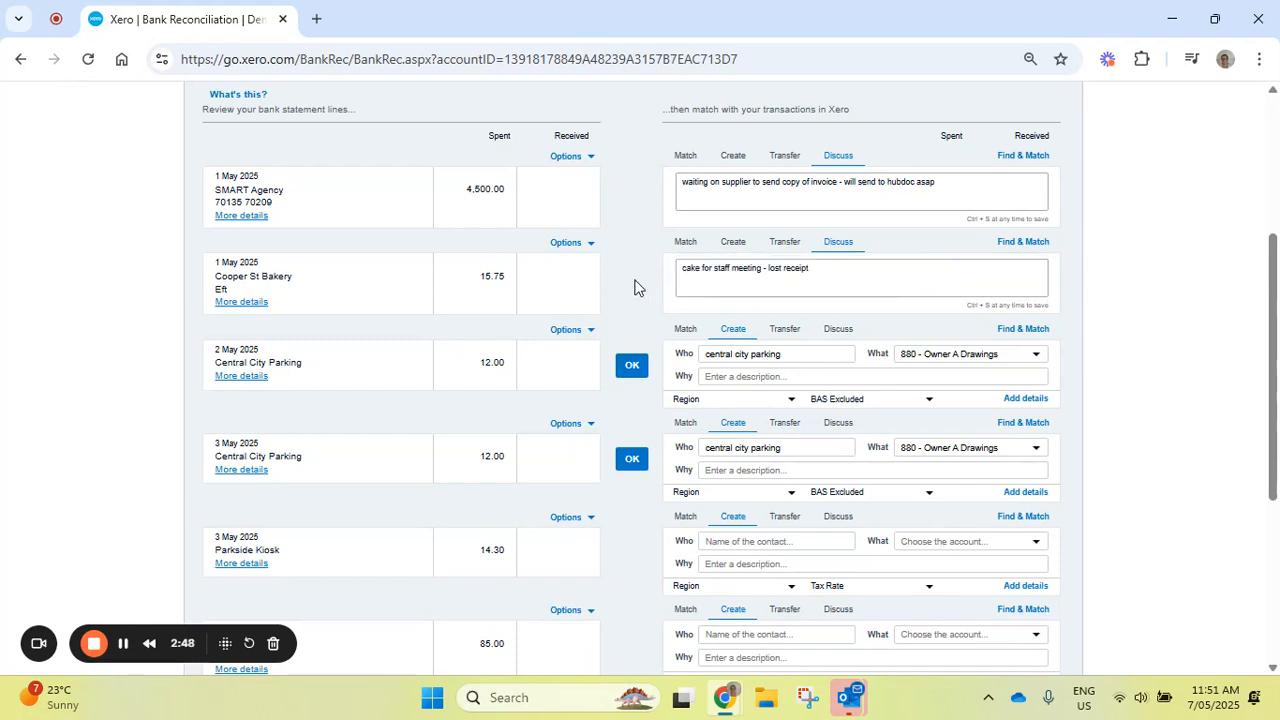
- Save the discussion note "couldn't get receipt from machine - carparking for meeting" on the 2 May Central City Parking line
{"action": "left_click", "coordinate": [840, 329]}
{"action": "left_click", "coordinate": [748, 370]}
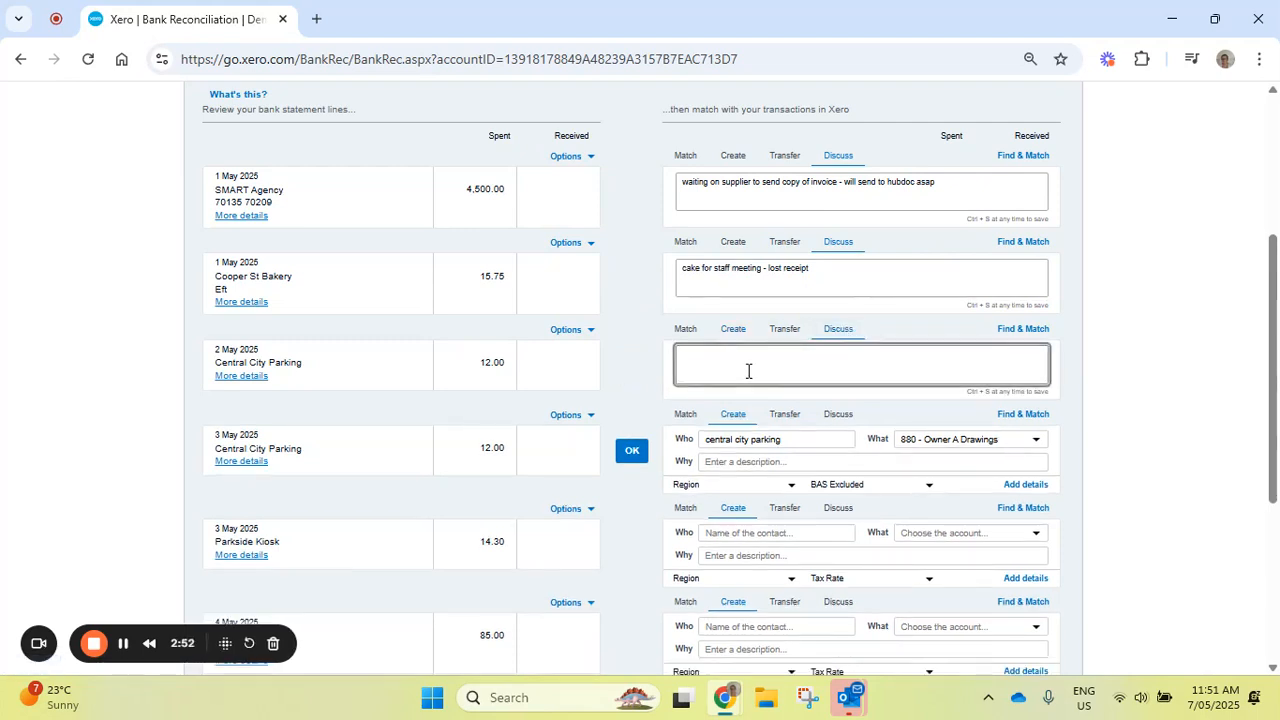
{"action": "type", "text": "couldn't"}
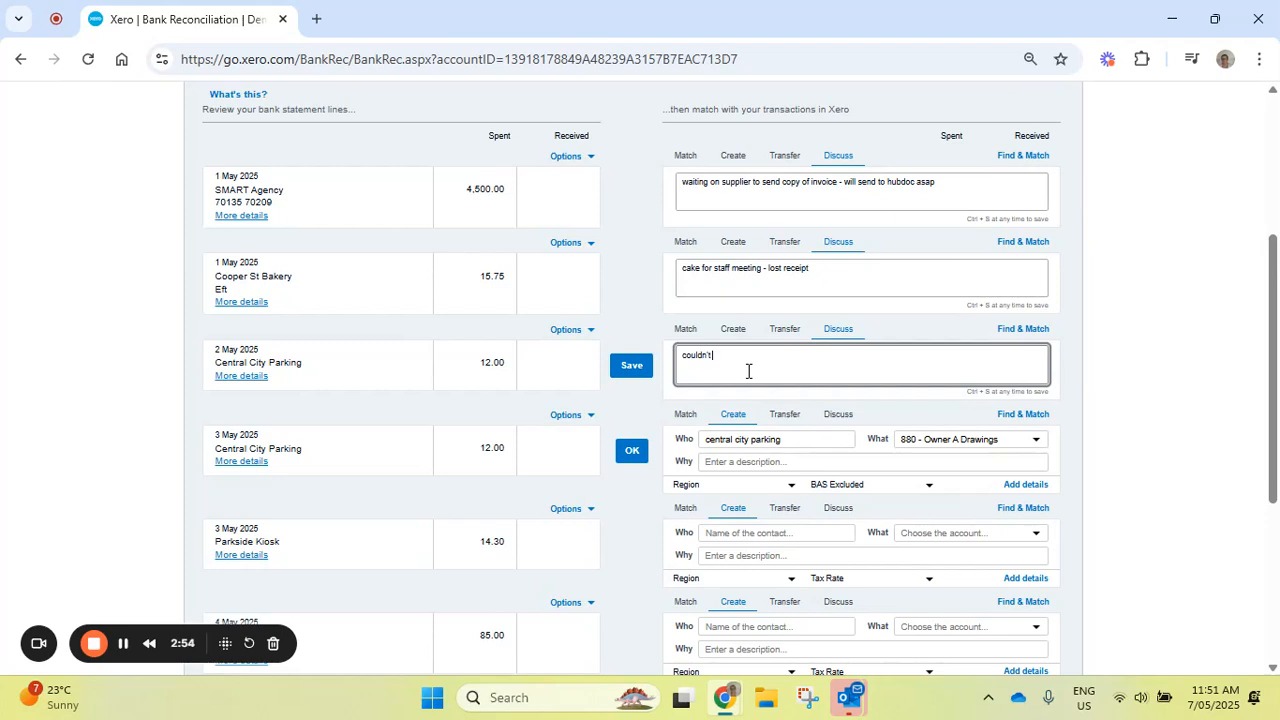
{"action": "type", "text": " get receipt from machiner"}
{"action": "type", "text": " carparking for meeting"}
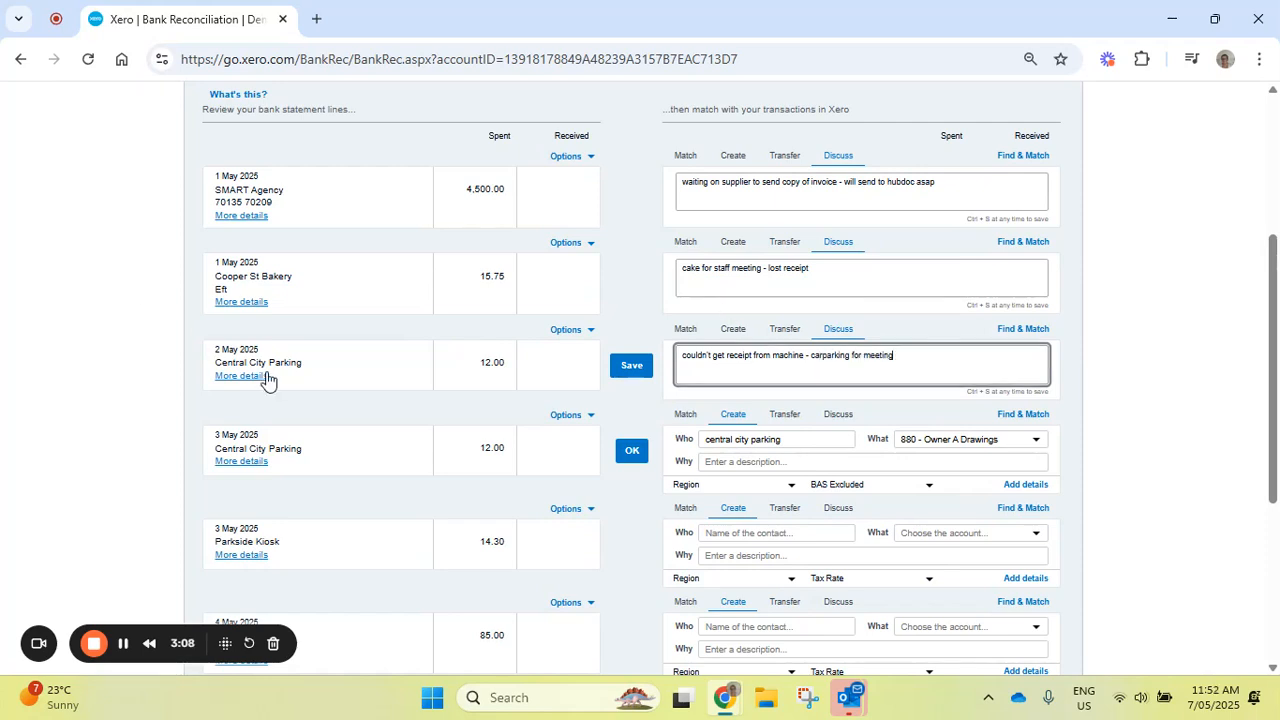
{"action": "left_click_drag", "start_coordinate": [298, 365], "coordinate": [210, 368]}
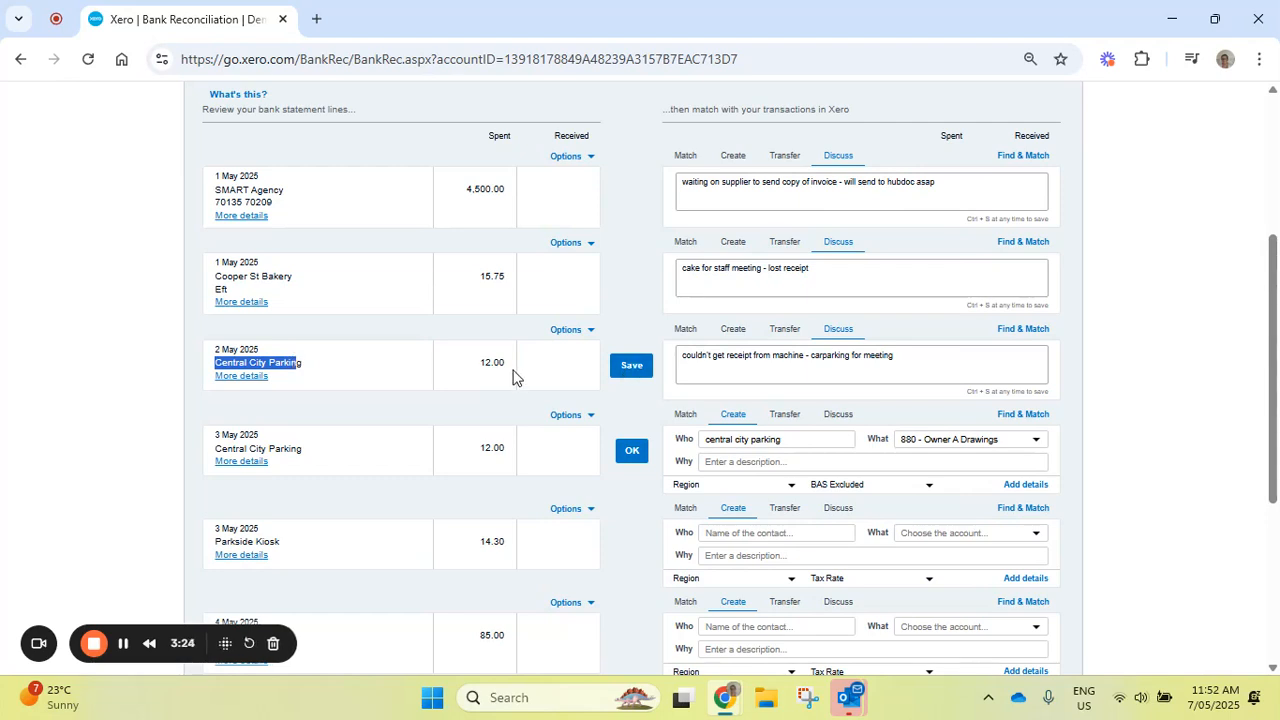
{"action": "left_click_drag", "start_coordinate": [508, 364], "coordinate": [466, 371]}
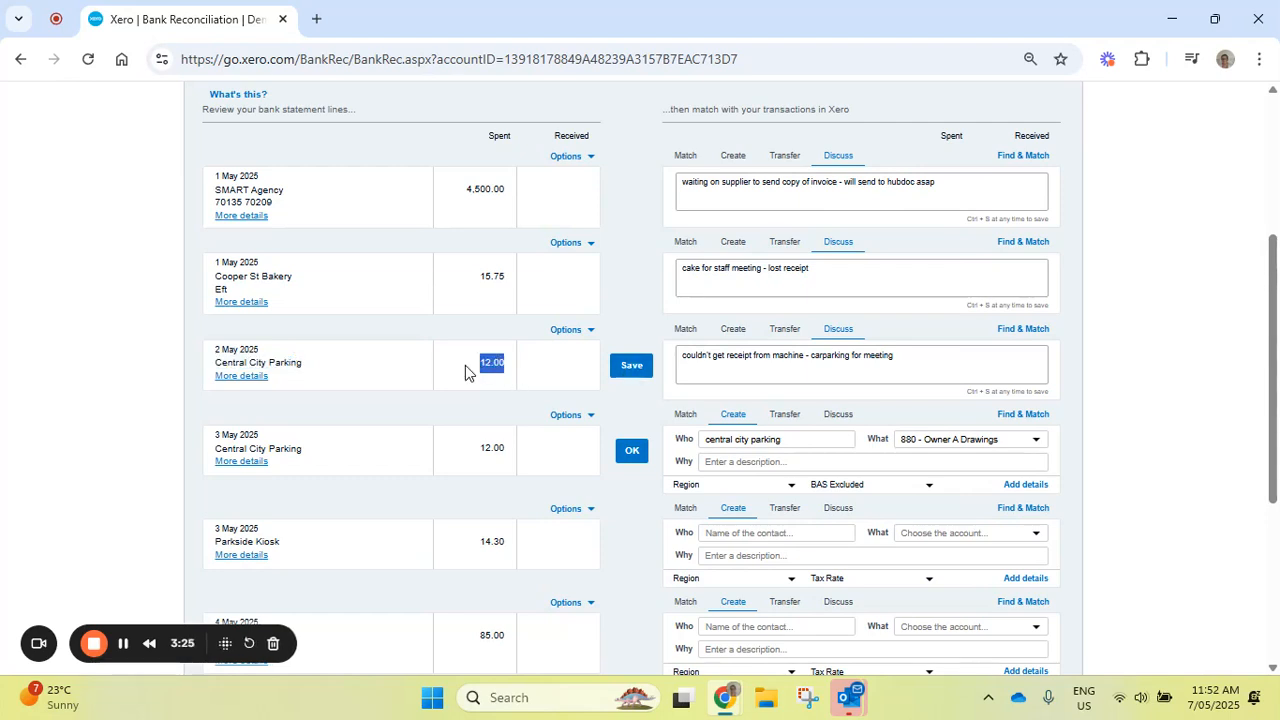
{"action": "left_click", "coordinate": [632, 366]}
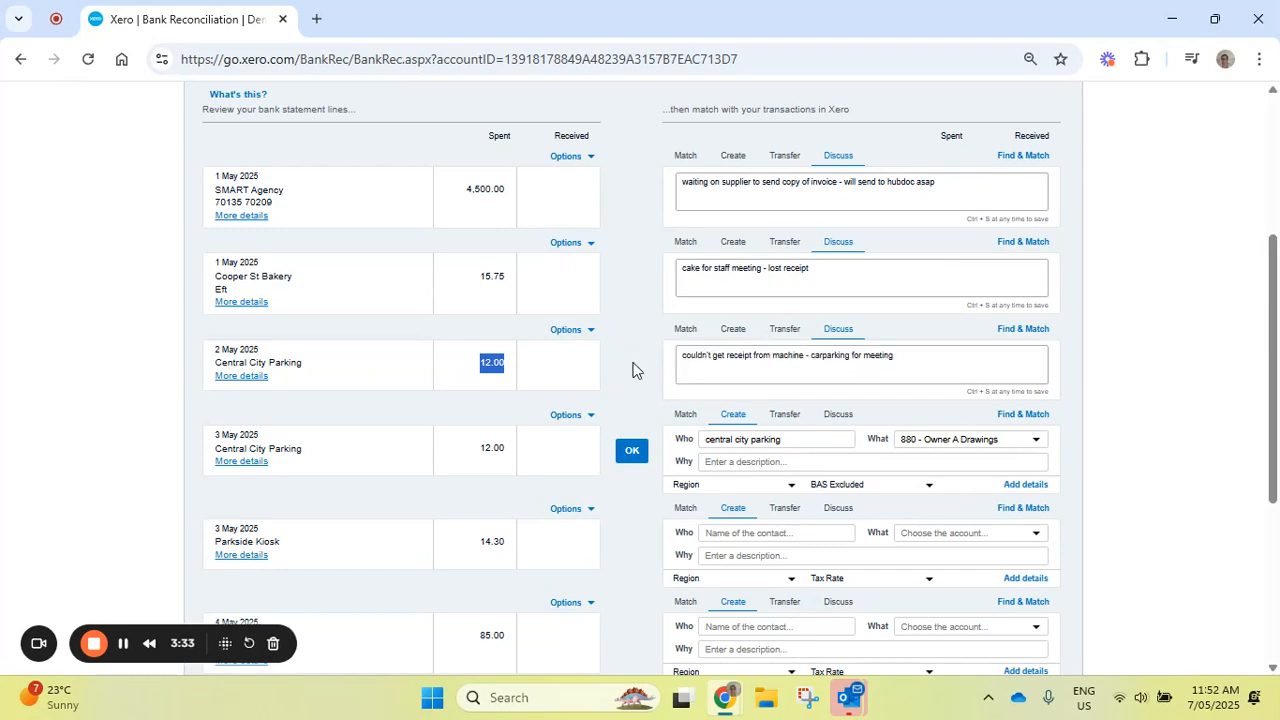
- Copy the 2 May Central City Parking note into the discussion of the 3 May Central City Parking line and save it
{"action": "left_click_drag", "start_coordinate": [1273, 292], "coordinate": [1275, 368]}
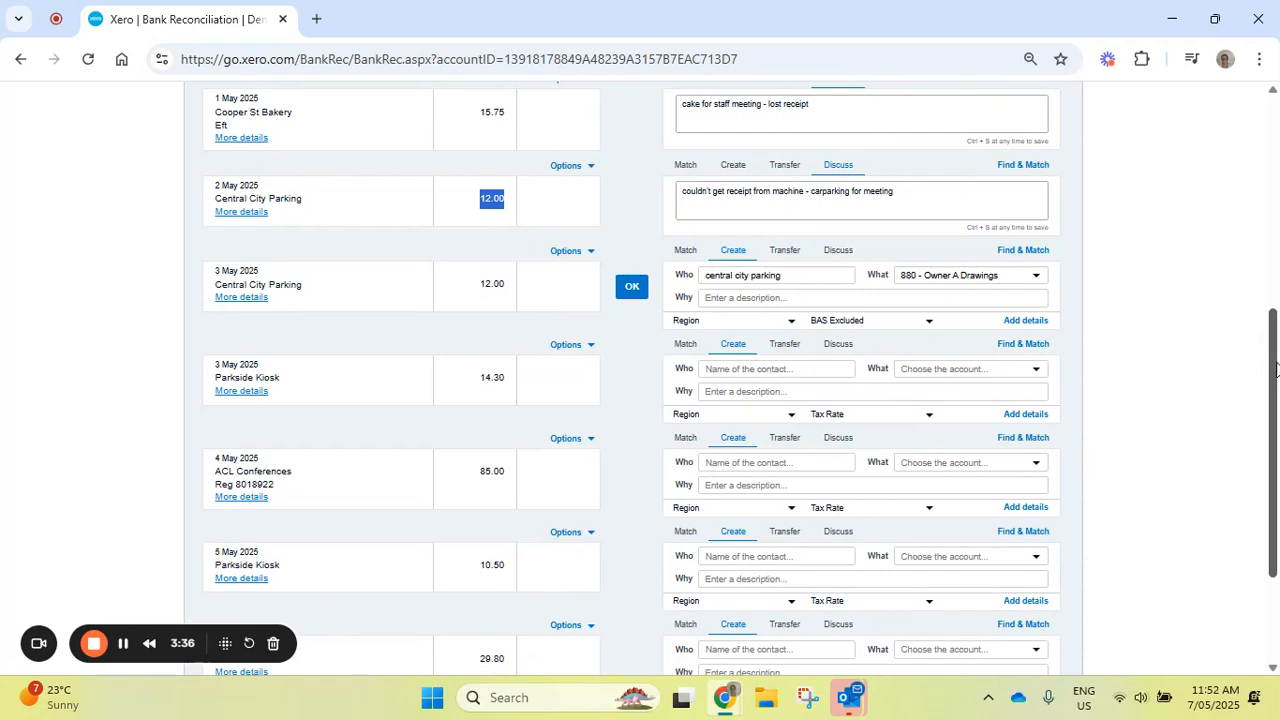
{"action": "left_click_drag", "start_coordinate": [896, 192], "coordinate": [675, 210]}
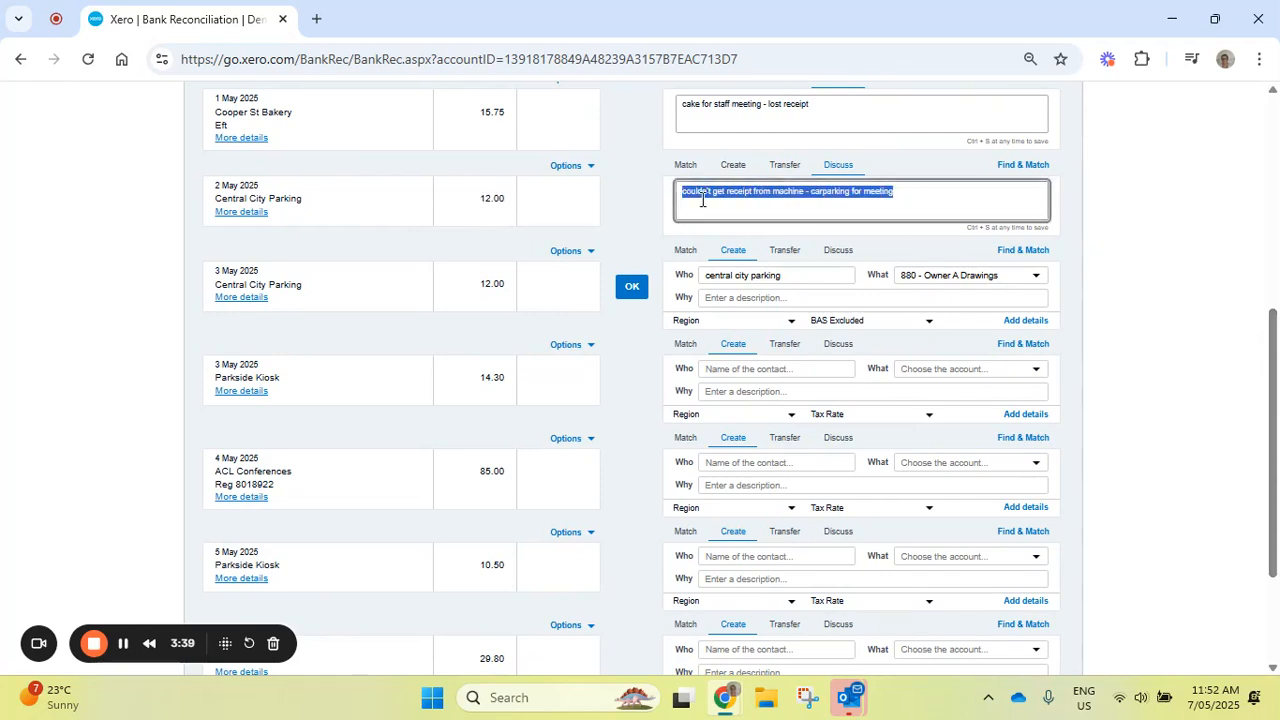
{"action": "right_click", "coordinate": [702, 200]}
{"action": "left_click", "coordinate": [796, 200]}
{"action": "left_click_drag", "start_coordinate": [893, 193], "coordinate": [678, 198]}
{"action": "right_click", "coordinate": [706, 200]}
{"action": "left_click", "coordinate": [734, 291]}
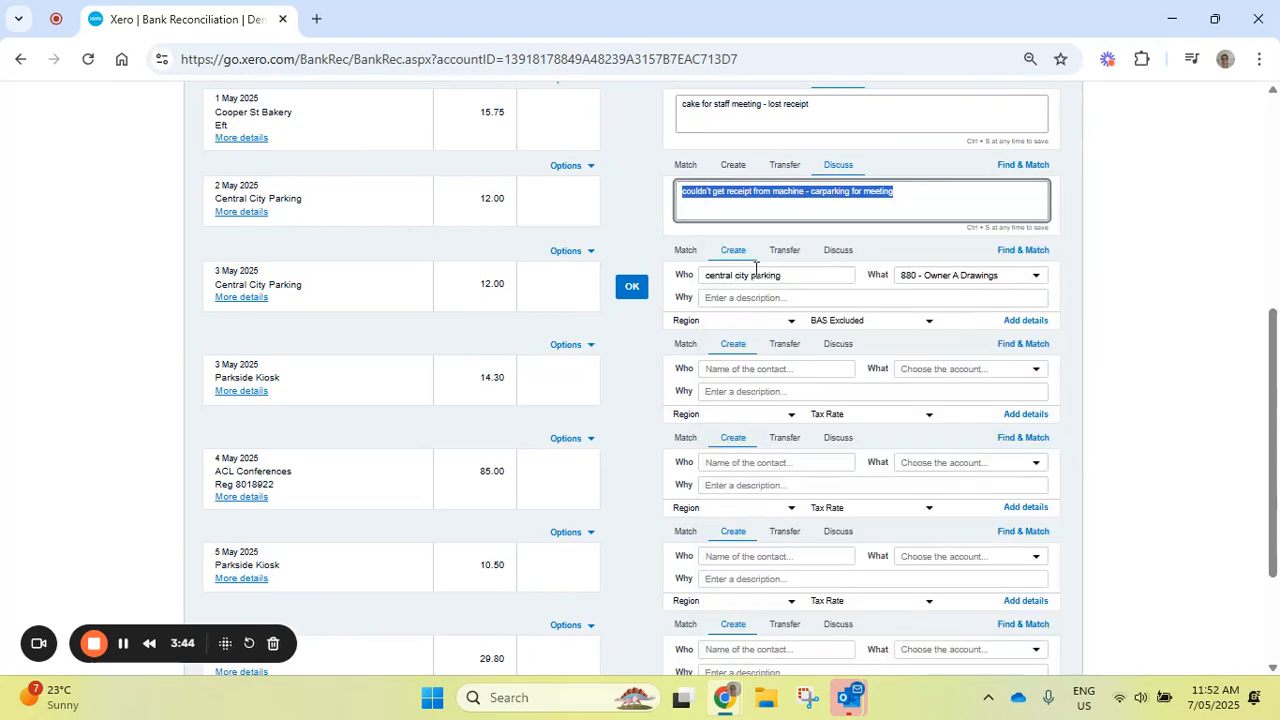
{"action": "left_click", "coordinate": [838, 250]}
{"action": "left_click", "coordinate": [714, 283]}
{"action": "right_click", "coordinate": [714, 283]}
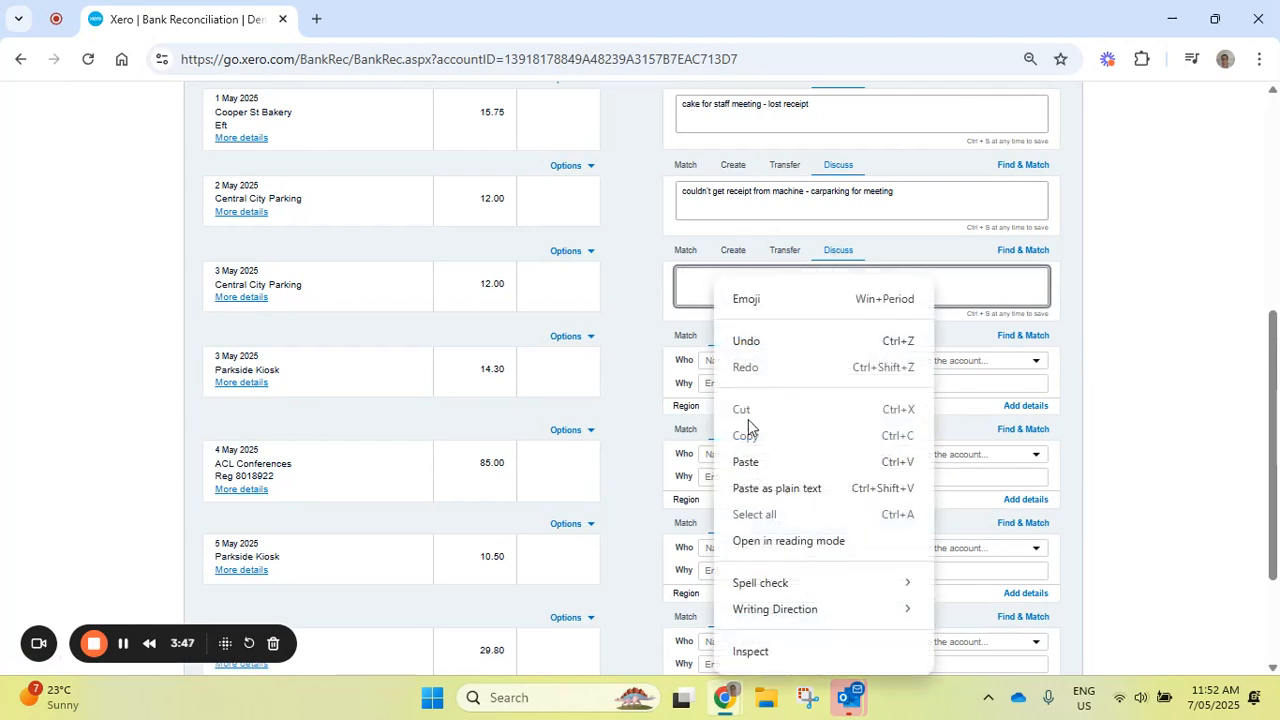
{"action": "left_click", "coordinate": [746, 461]}
{"action": "left_click", "coordinate": [631, 288]}
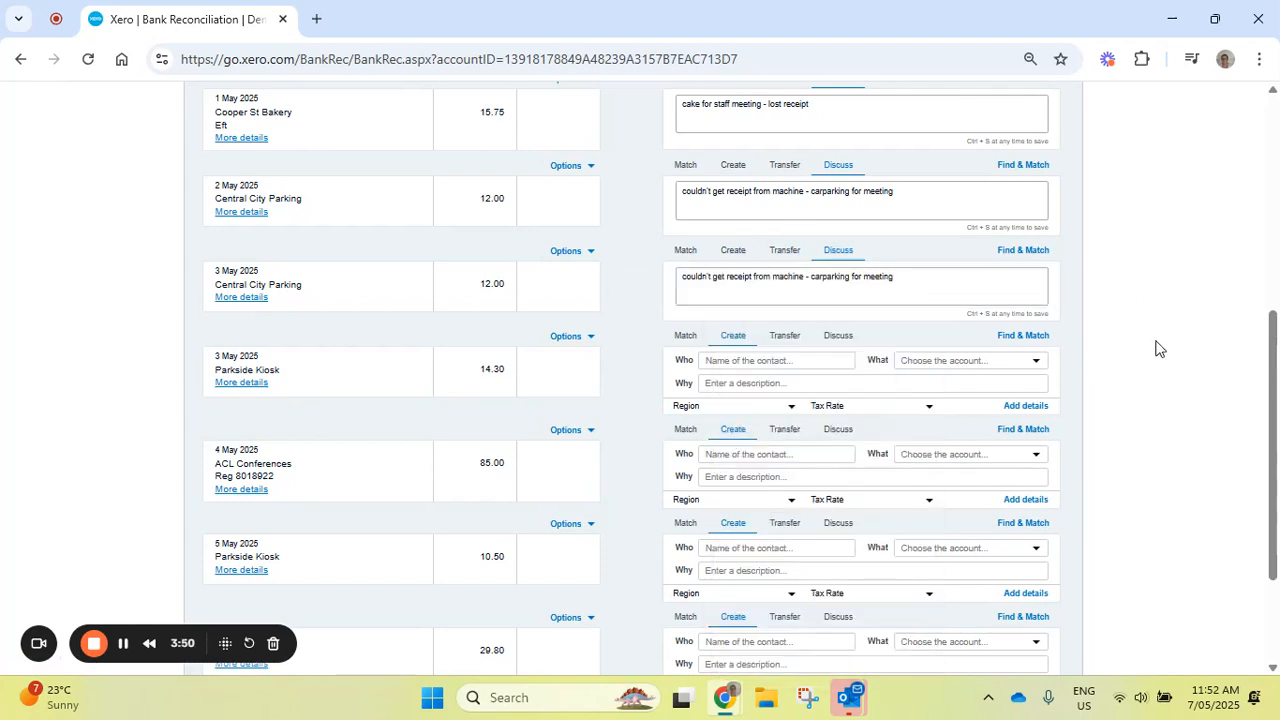
- Save the discussion note "personal" on the 3 May Parkside Kiosk statement line
{"action": "scroll", "coordinate": [1270, 400], "scroll_direction": "down", "scroll_amount": 1}
{"action": "left_click", "coordinate": [848, 243]}
{"action": "left_click", "coordinate": [743, 274]}
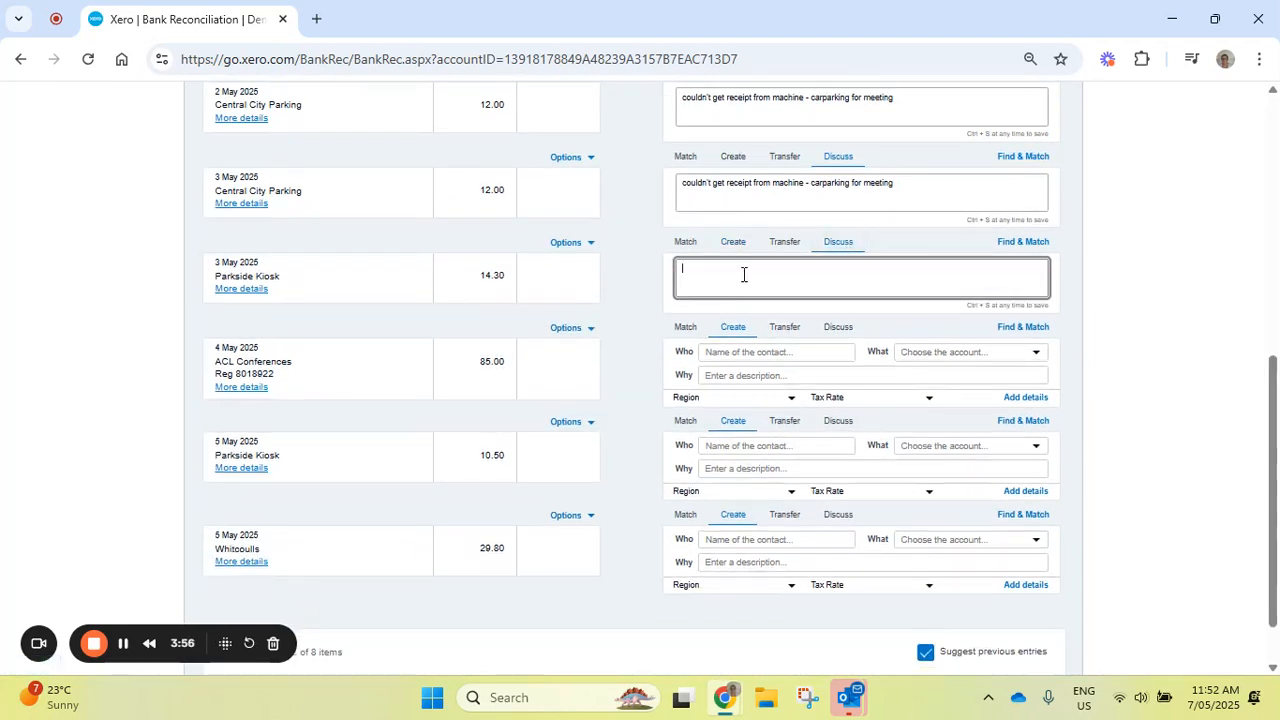
{"action": "type", "text": "parsonal"}
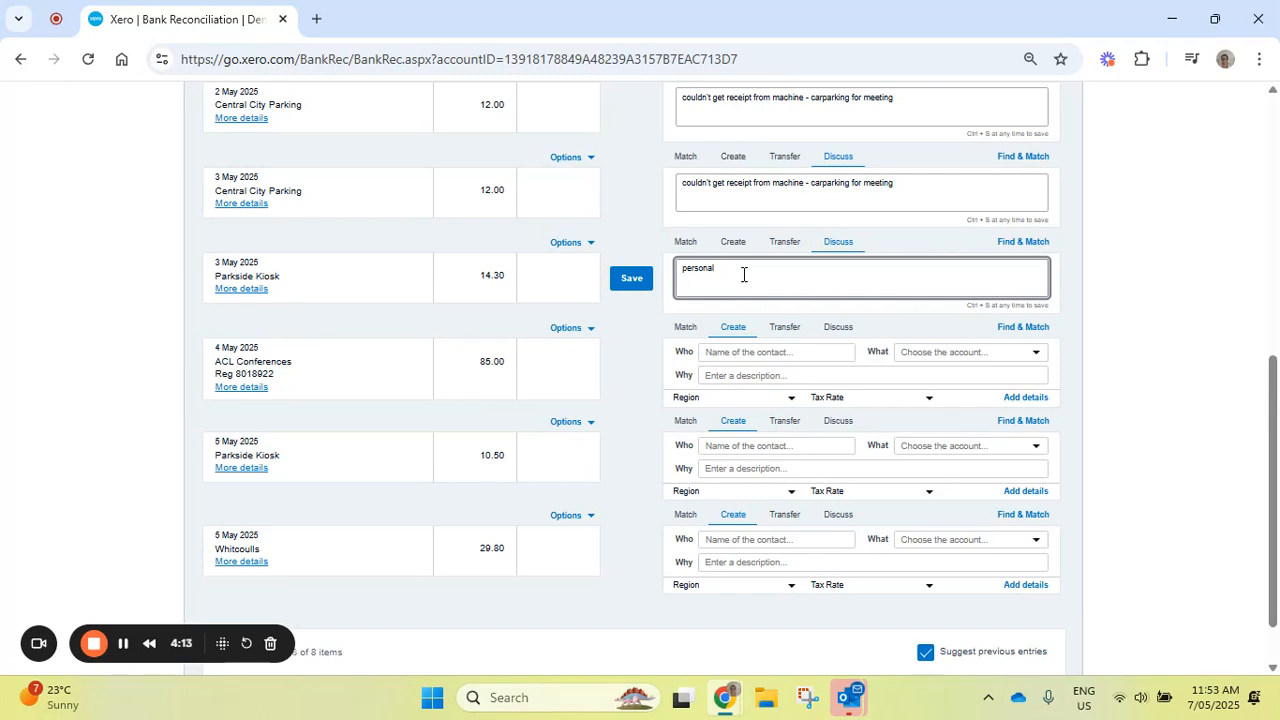
{"action": "left_click", "coordinate": [632, 280]}
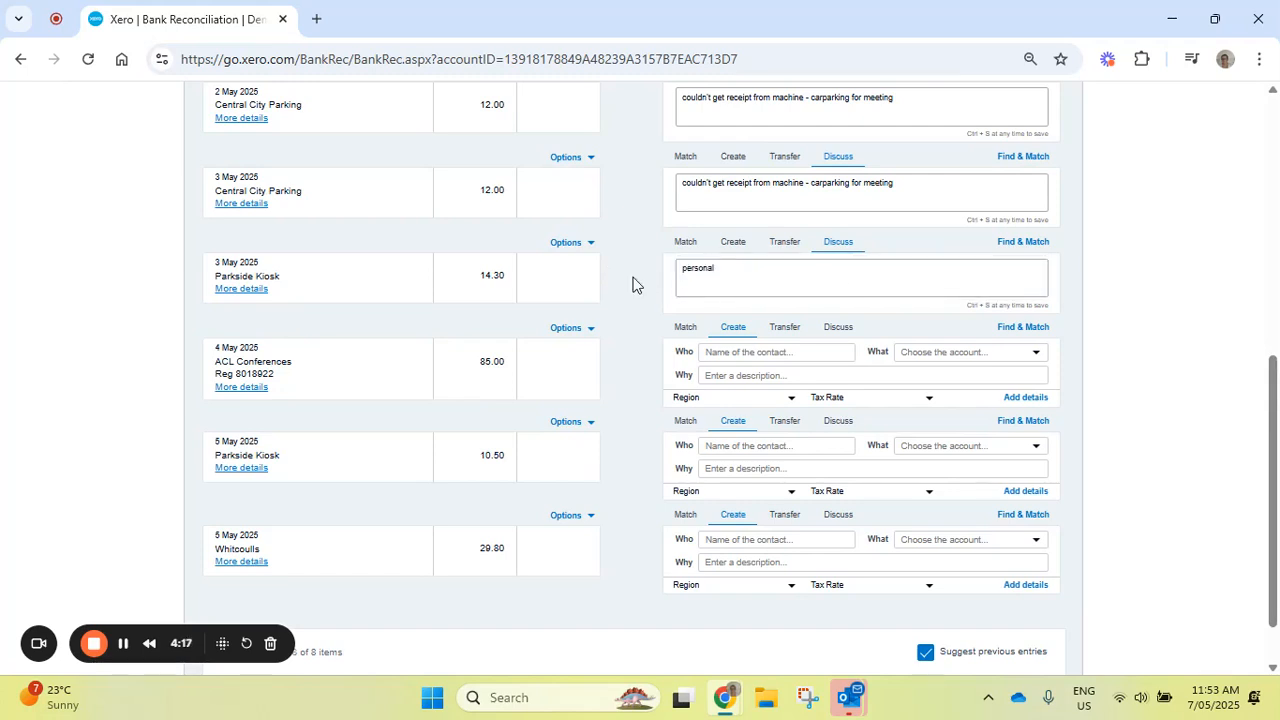
- Save the discussion note "trying to find invoice - will send when I find. was for first aid course" on the ACL Conferences line
{"action": "left_click", "coordinate": [838, 327]}
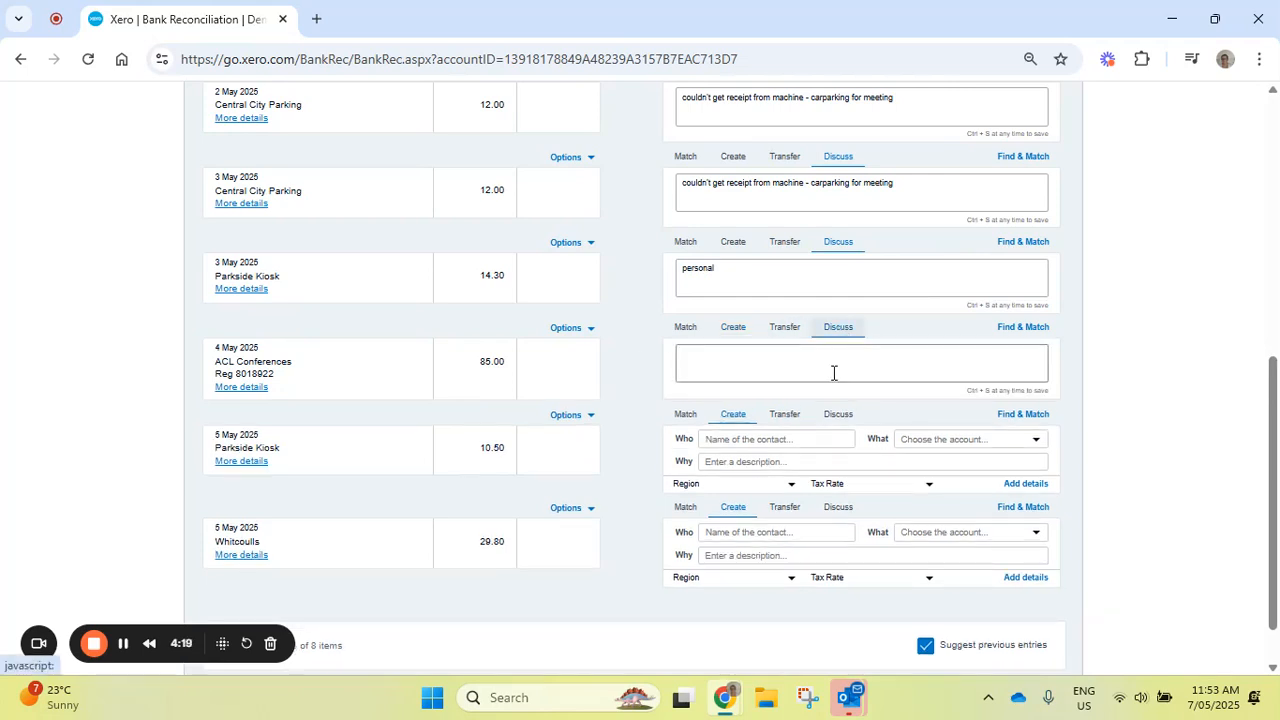
{"action": "left_click", "coordinate": [800, 363]}
{"action": "type", "text": "trying to"}
{"action": "type", "text": " find co"}
{"action": "key", "text": "BackSpace"}
{"action": "key", "text": "BackSpace"}
{"action": "type", "text": "invoice - will send when"}
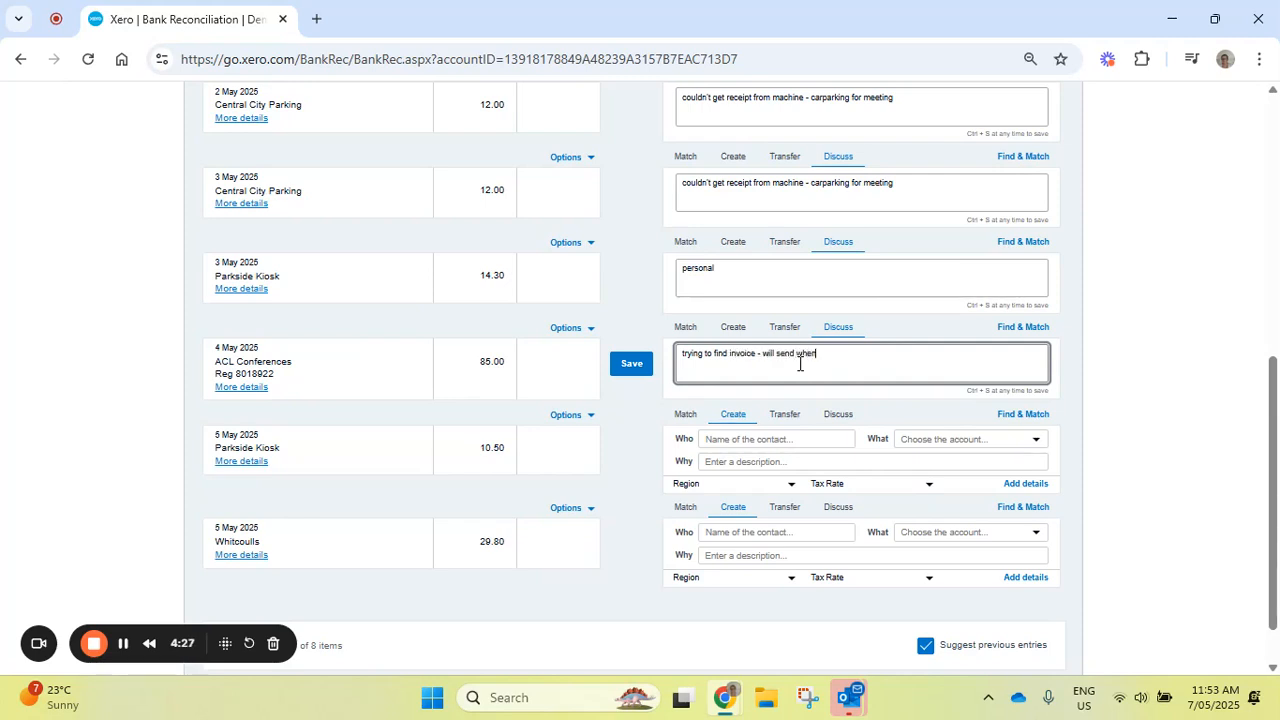
{"action": "type", "text": " I find.  was for first aid course"}
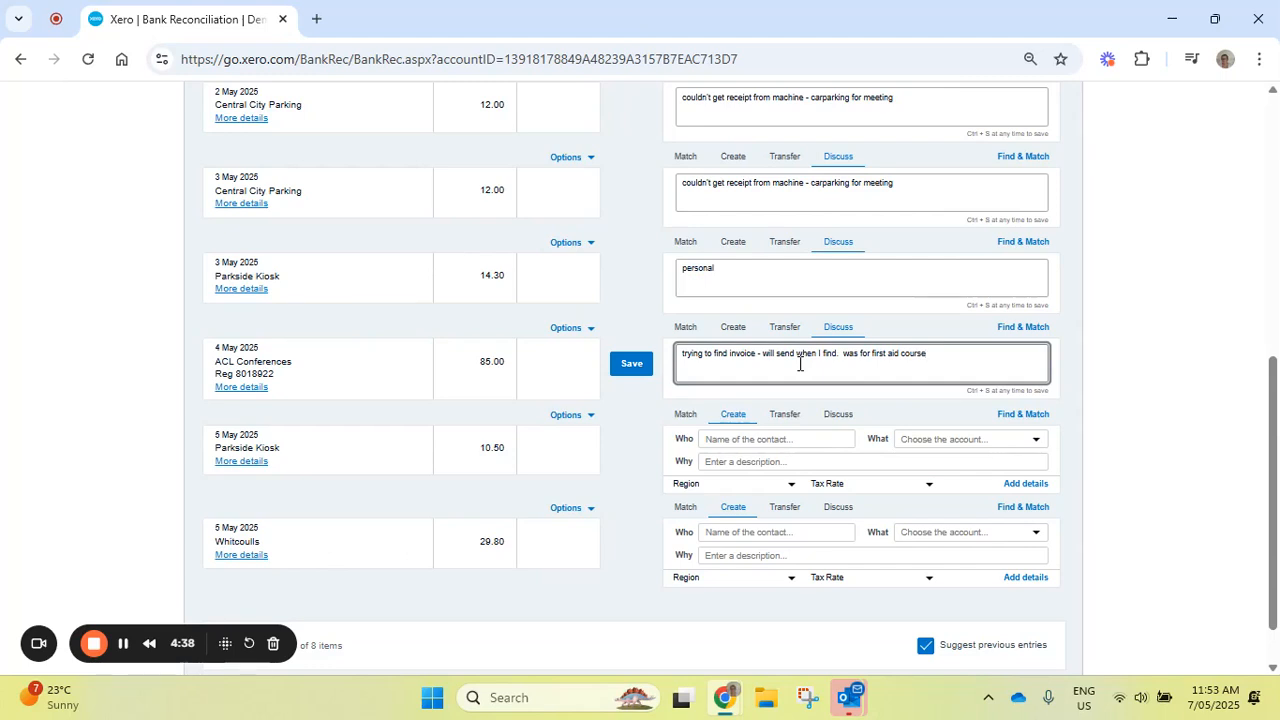
{"action": "triple_click", "coordinate": [241, 362]}
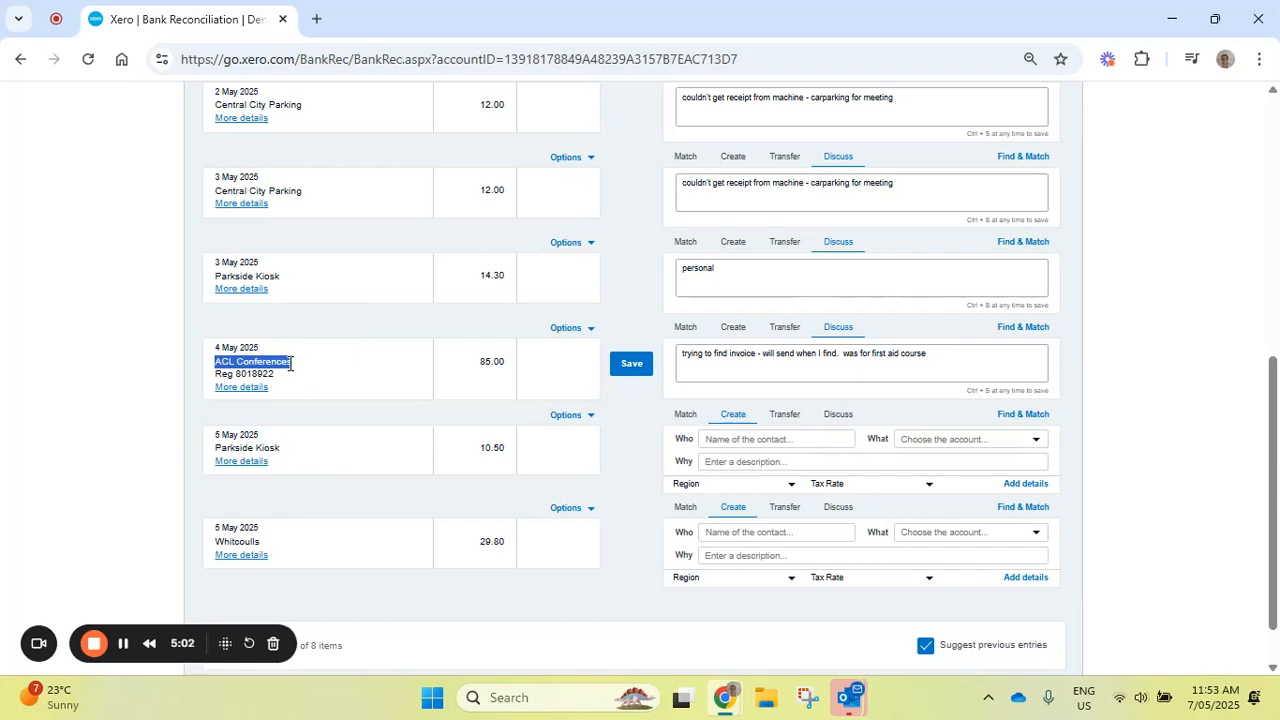
{"action": "left_click", "coordinate": [629, 368]}
- Save the discussion note "personal" on the 5 May Parkside Kiosk statement line
{"action": "left_click", "coordinate": [838, 414]}
{"action": "left_click", "coordinate": [800, 449]}
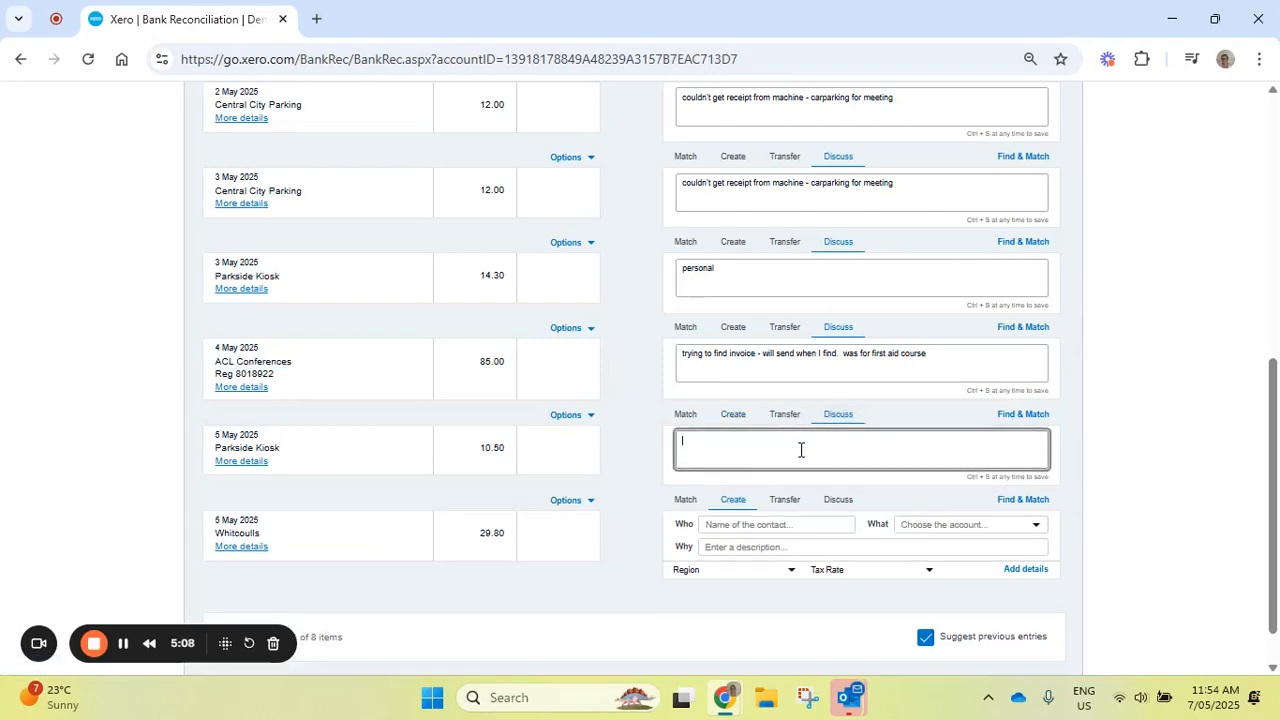
{"action": "type", "text": "personal"}
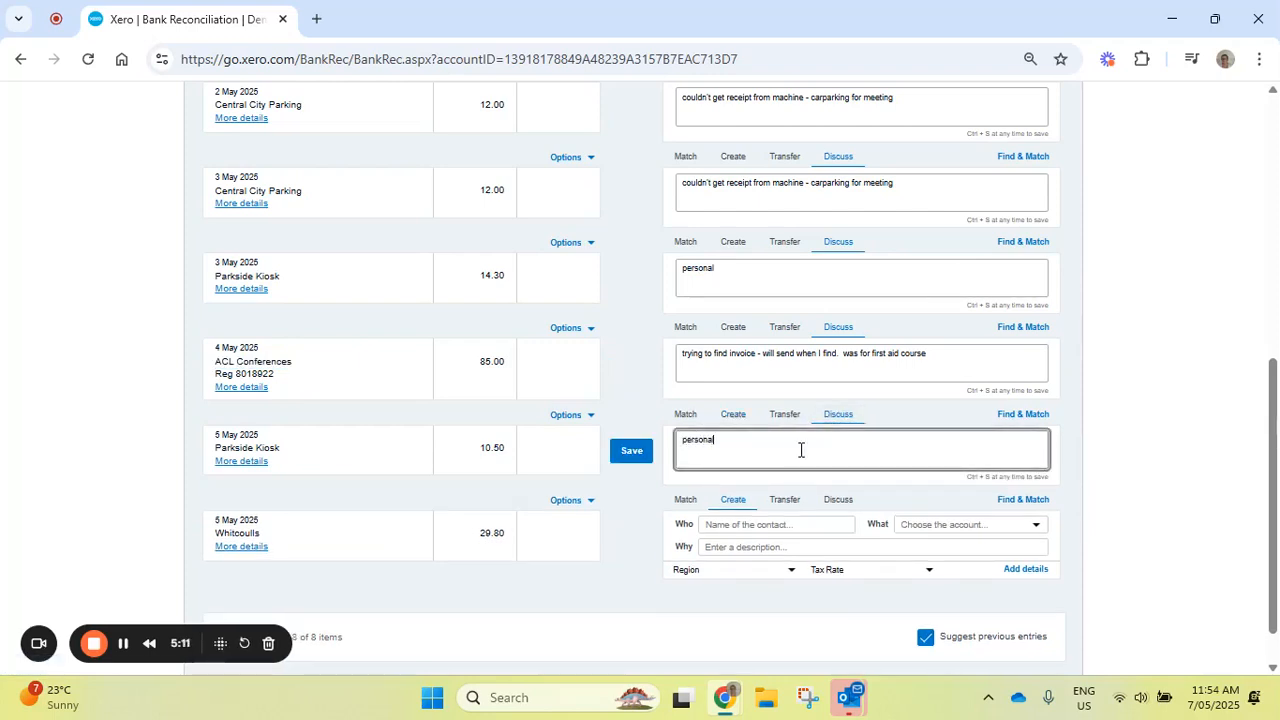
{"action": "left_click", "coordinate": [631, 455]}
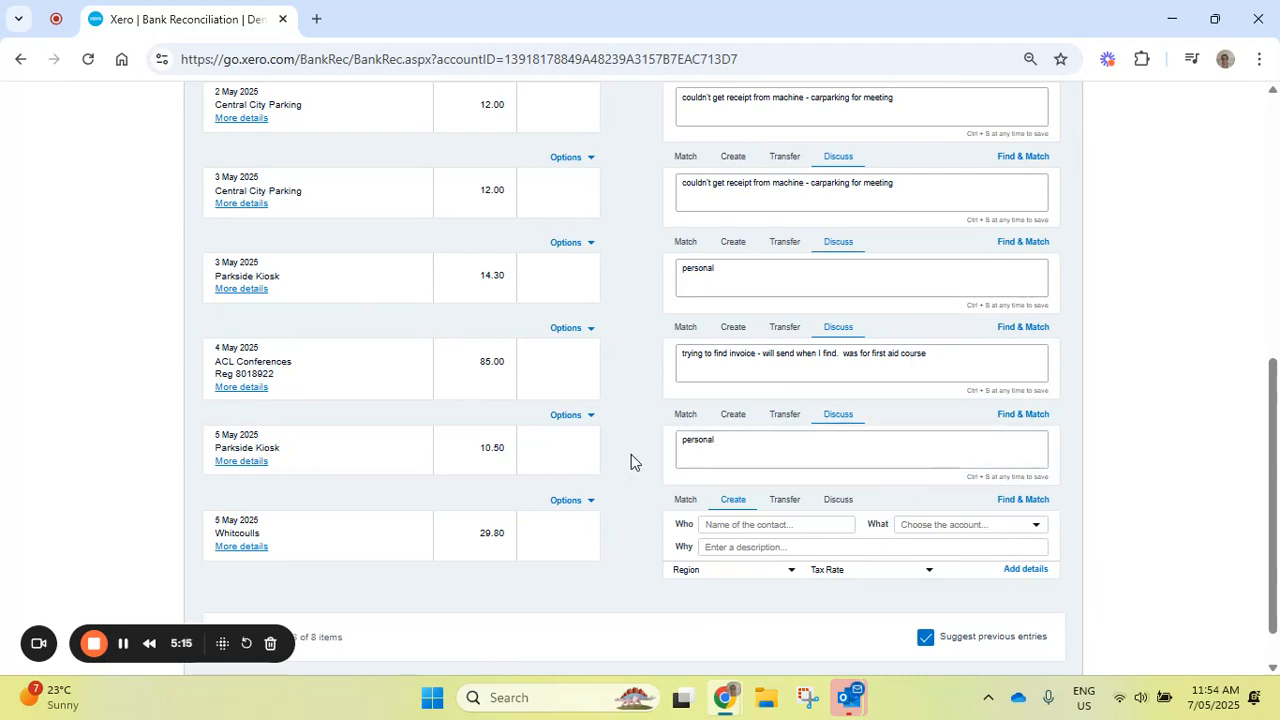
- Save the discussion note "personal" on the 5 May Whitcoulls statement line
{"action": "left_click", "coordinate": [841, 508]}
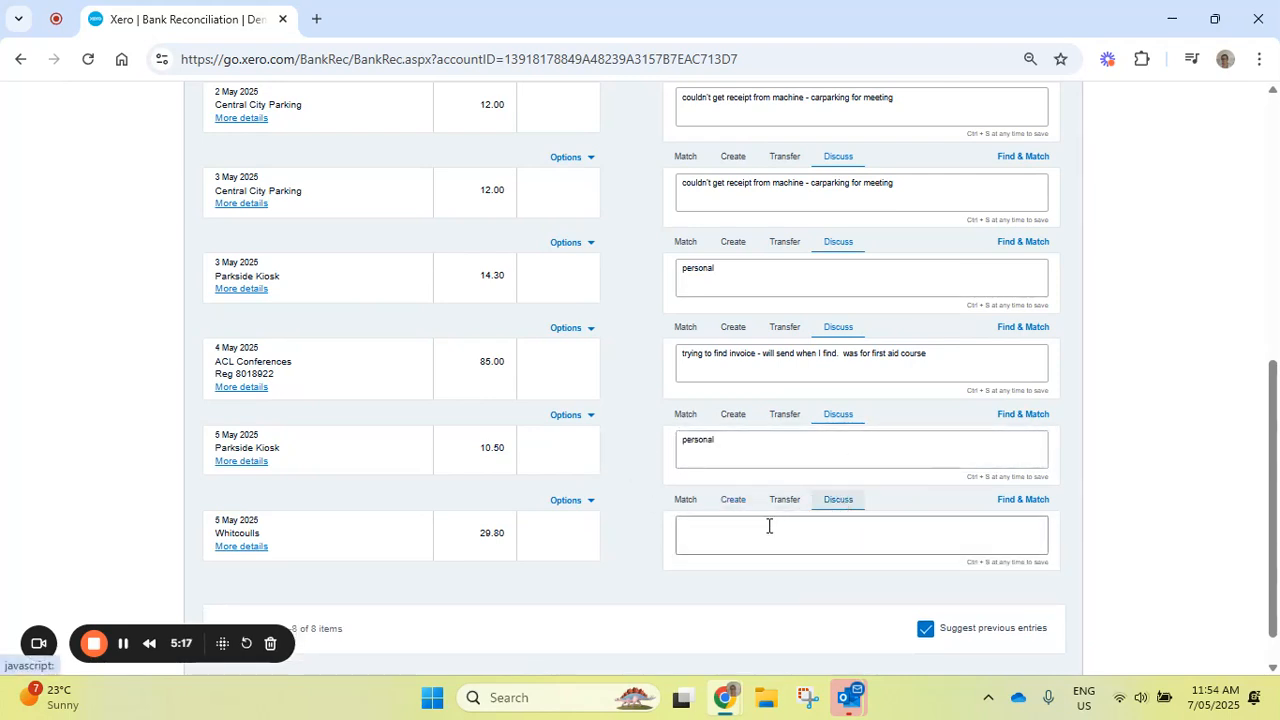
{"action": "left_click", "coordinate": [768, 527]}
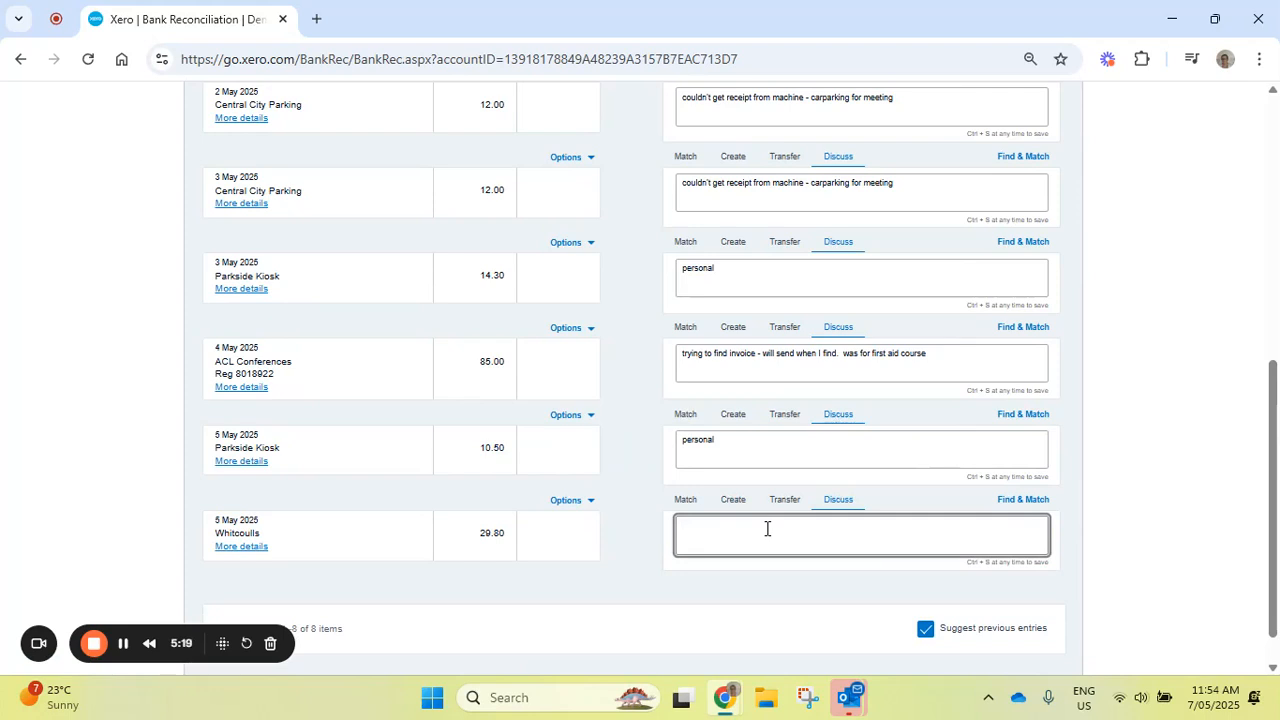
{"action": "type", "text": "personal"}
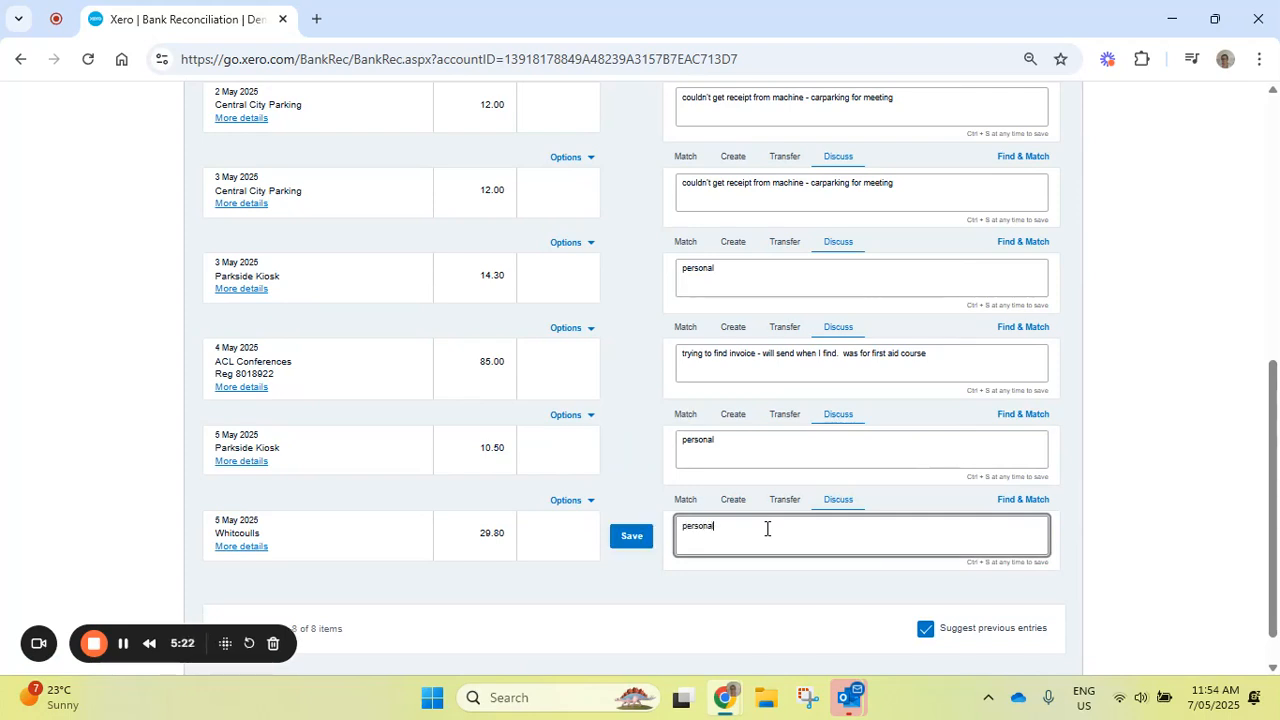
{"action": "left_click", "coordinate": [632, 536]}
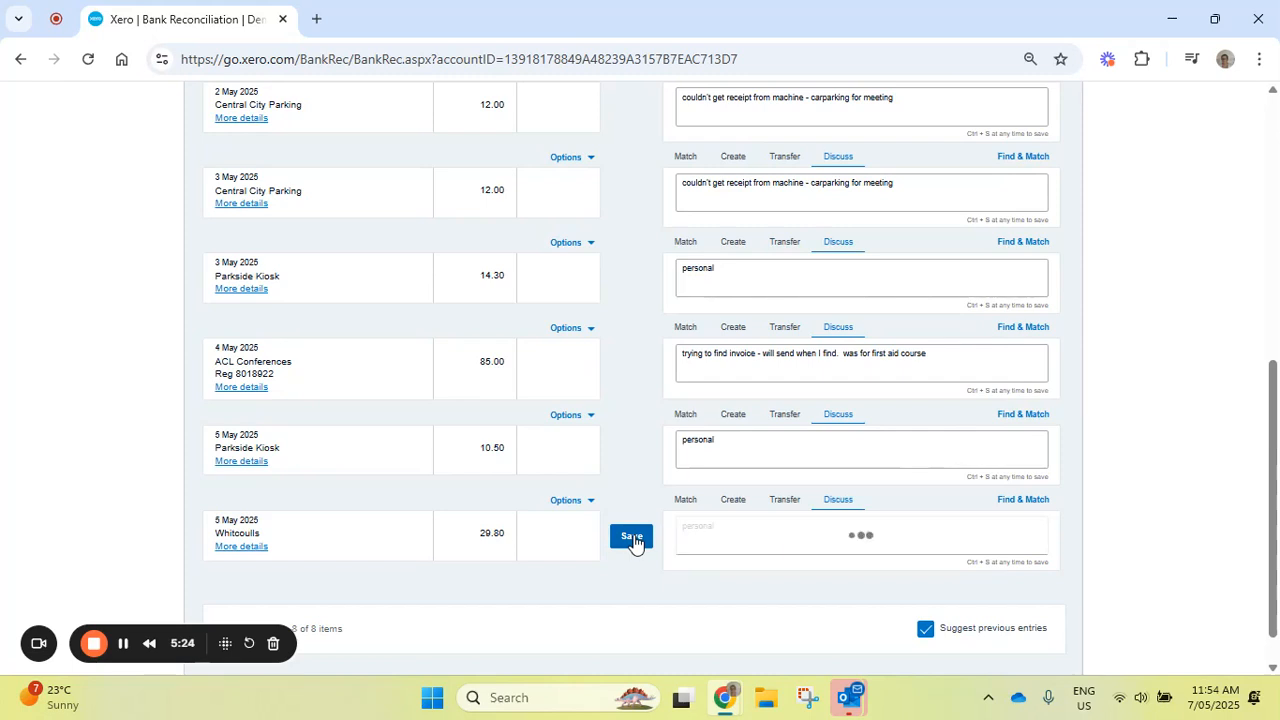
- Review the discussion notes on the statement lines and view the statement details of the 1 May SMART Agency line
{"action": "scroll", "coordinate": [1274, 600], "scroll_direction": "up", "scroll_amount": 3}
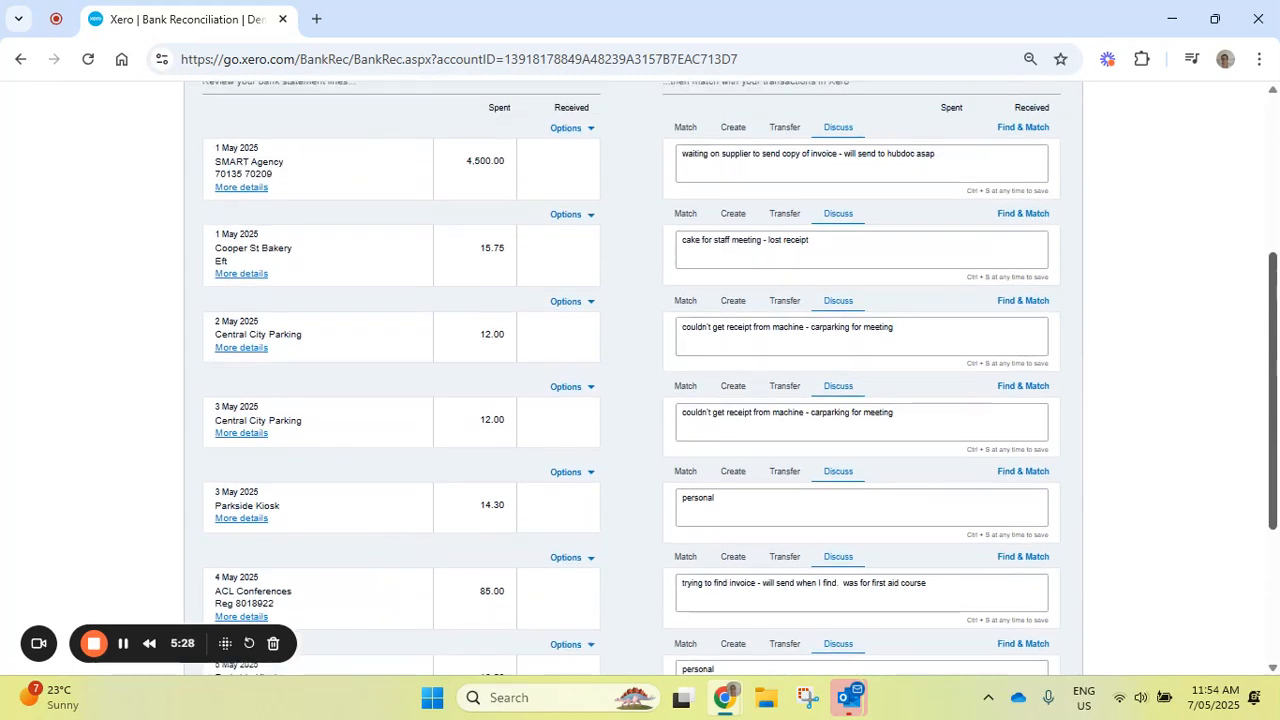
{"action": "scroll", "coordinate": [728, 378], "scroll_direction": "down", "scroll_amount": 1}
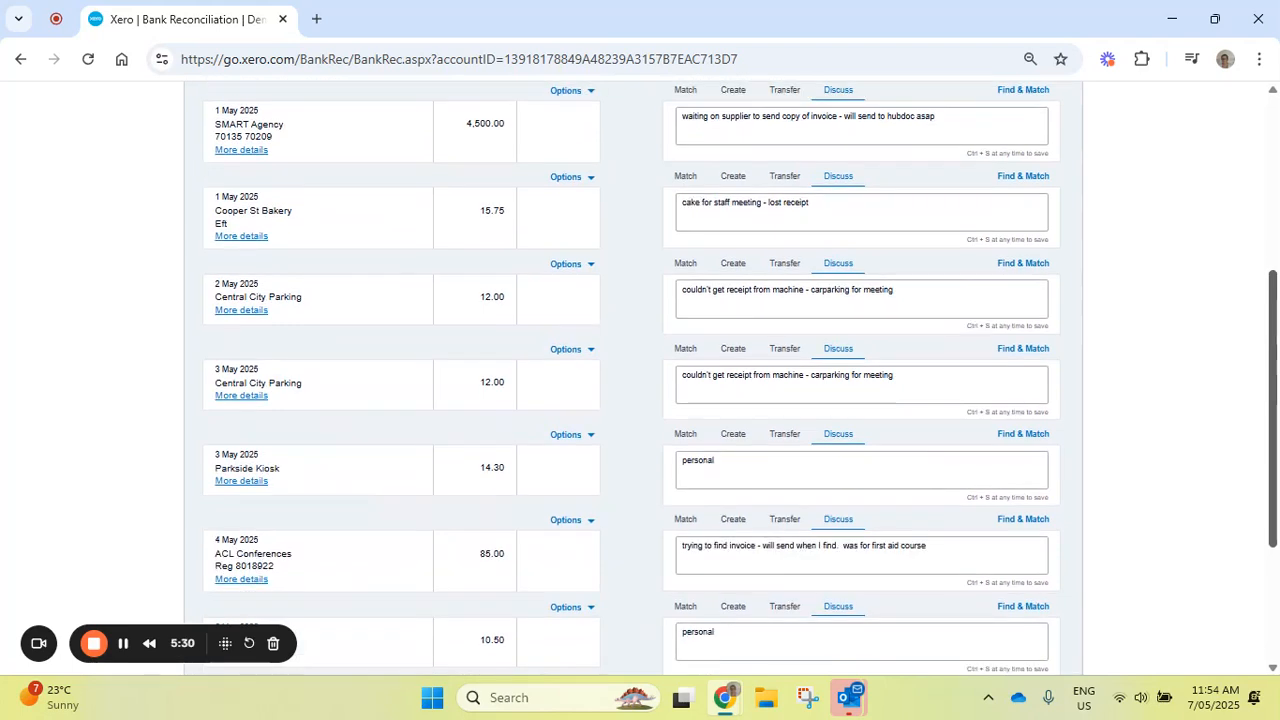
{"action": "scroll", "coordinate": [732, 381], "scroll_direction": "up", "scroll_amount": 1}
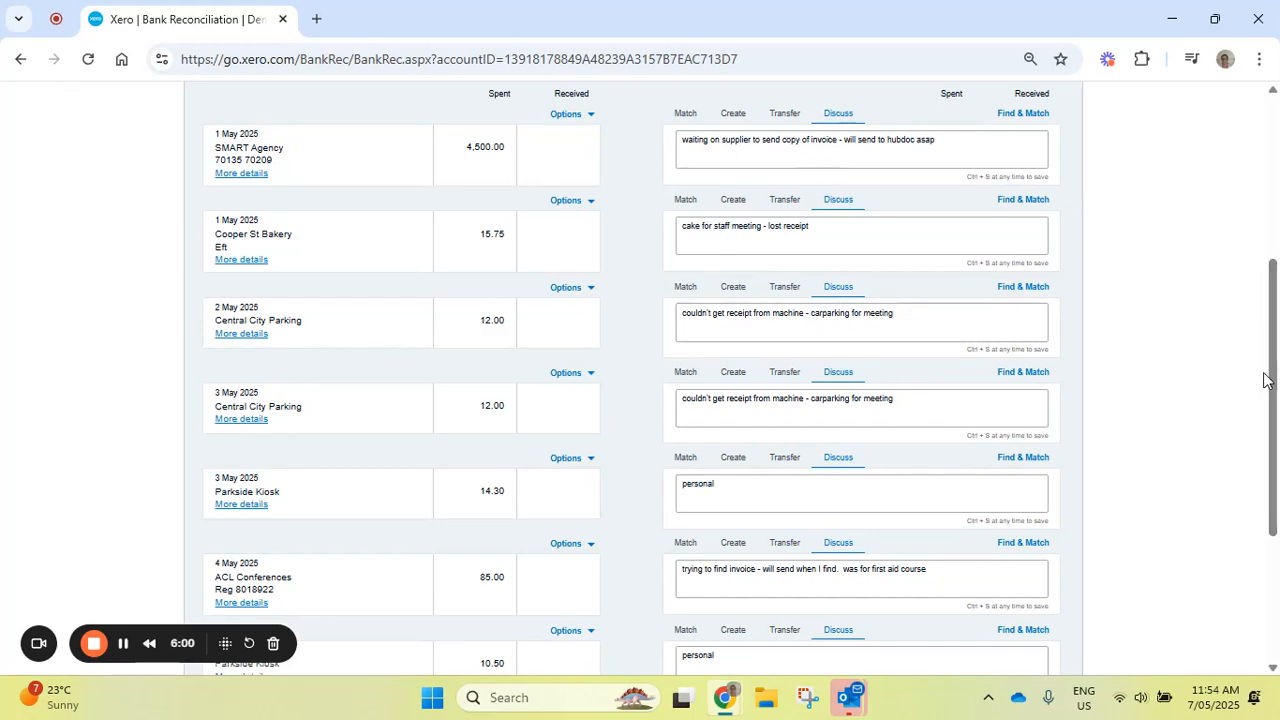
{"action": "scroll", "coordinate": [1272, 370], "scroll_direction": "up", "scroll_amount": 4}
{"action": "scroll", "coordinate": [1276, 333], "scroll_direction": "down", "scroll_amount": 2}
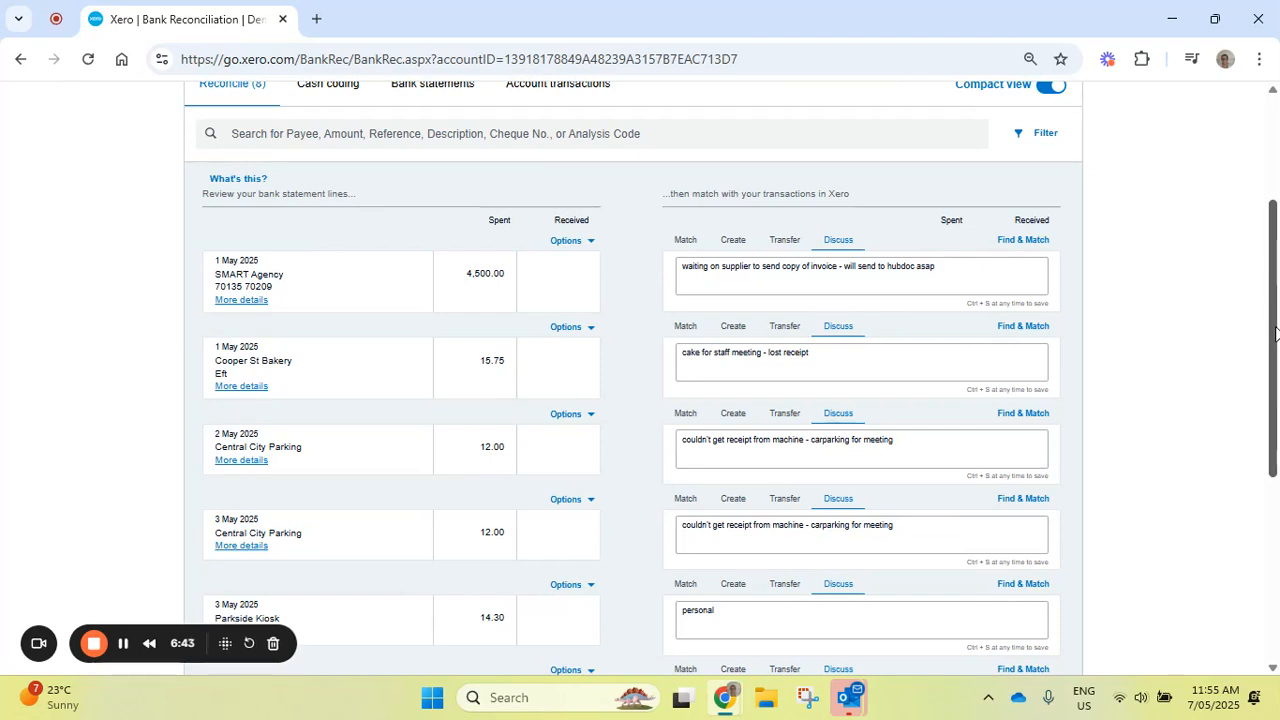
{"action": "left_click", "coordinate": [234, 304]}
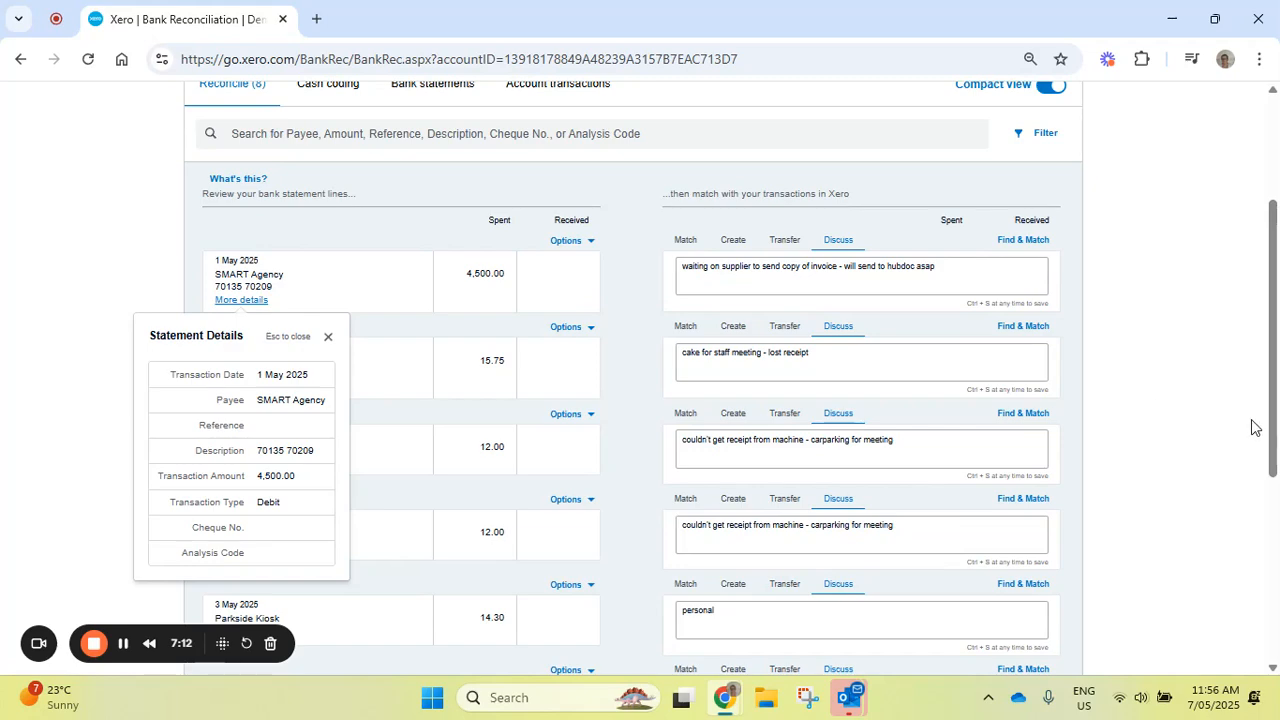
{"action": "scroll", "coordinate": [1248, 418], "scroll_direction": "up", "scroll_amount": 3}
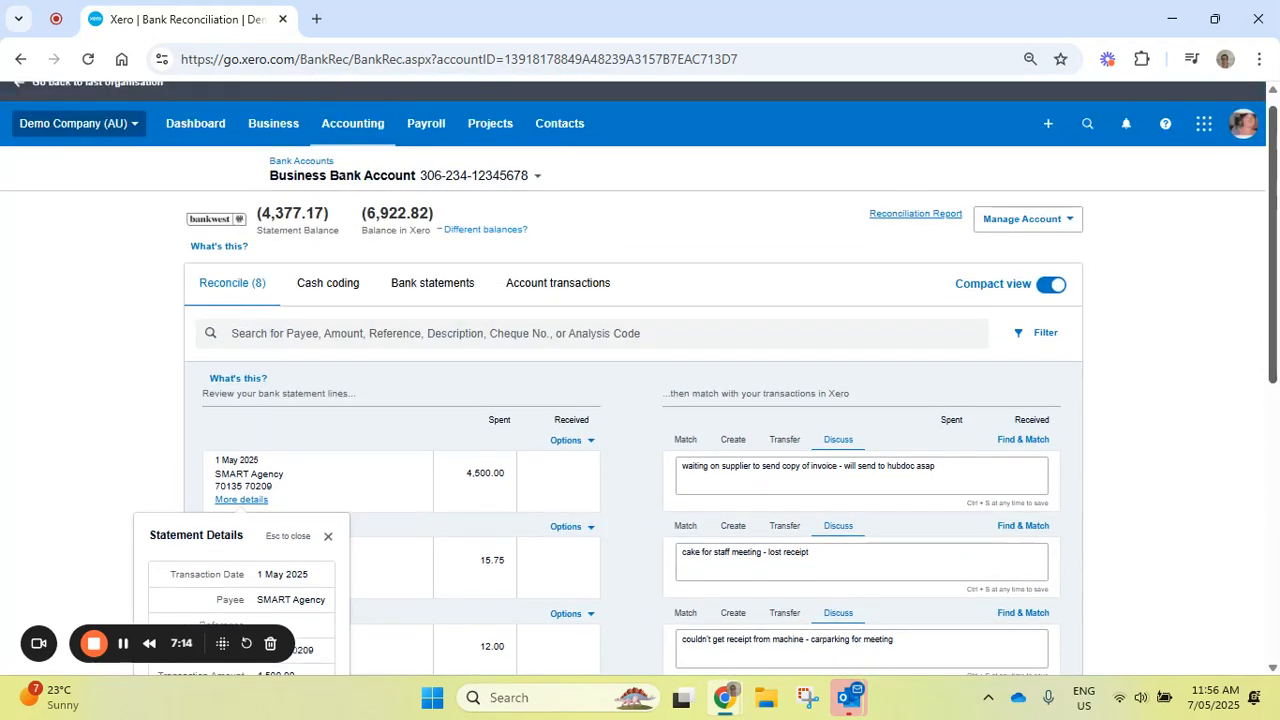
{"action": "left_click_drag", "start_coordinate": [1274, 335], "coordinate": [1274, 327]}
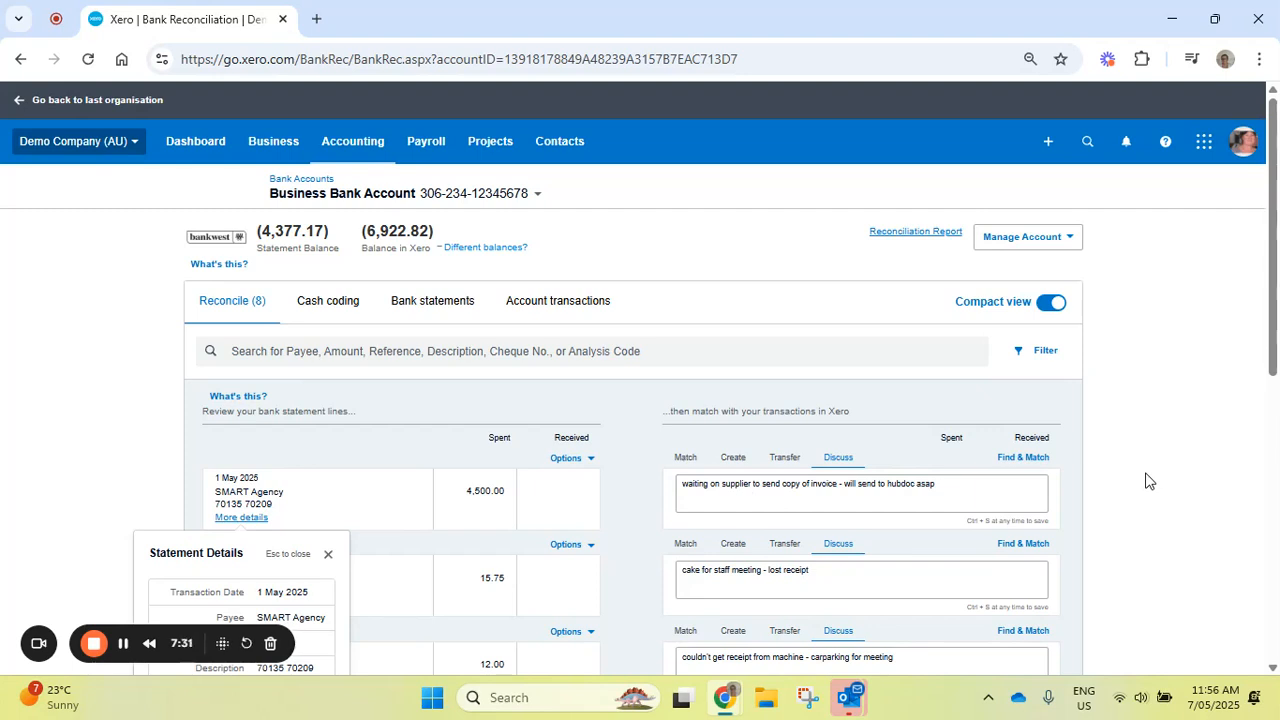
{"action": "left_click_drag", "start_coordinate": [1262, 295], "coordinate": [1262, 254]}
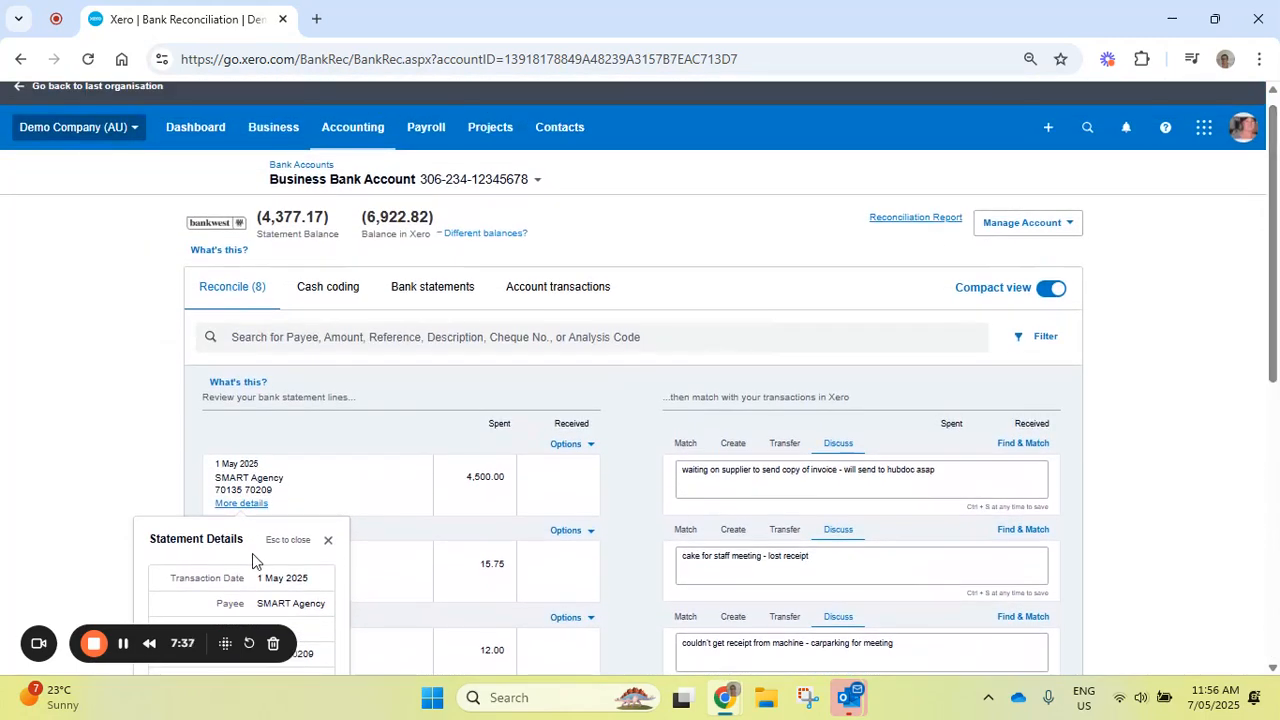